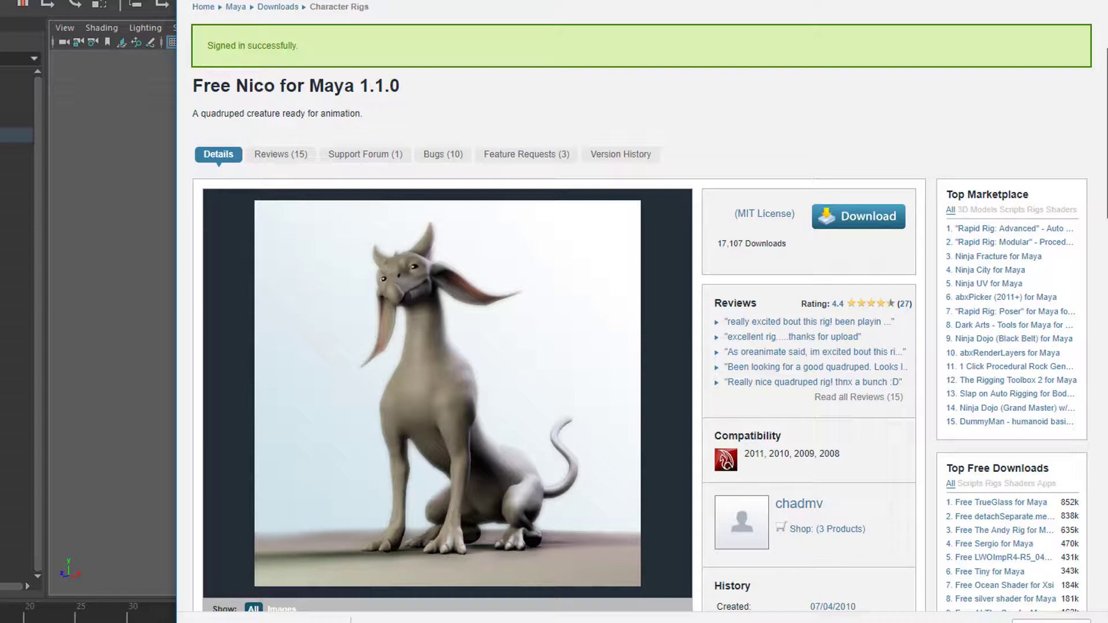
# - Review the Free Nico for Maya 1.1.0 download page, including its preview image, license, compatibility and file details
pyautogui.scroll(-1, 640, 312)
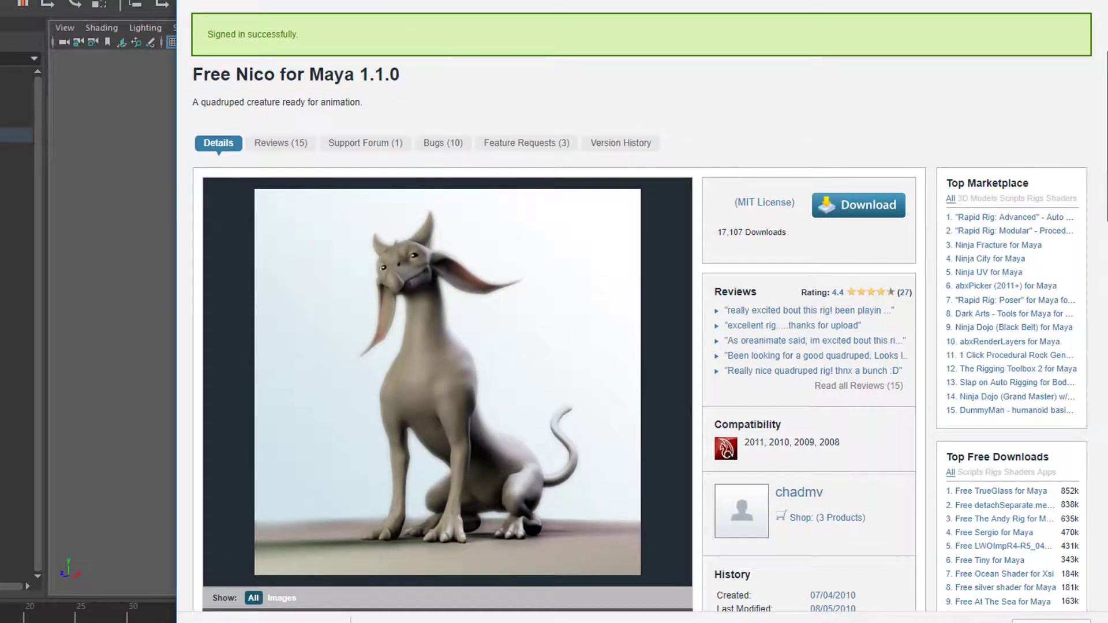
pyautogui.scroll(1, 640, 312)
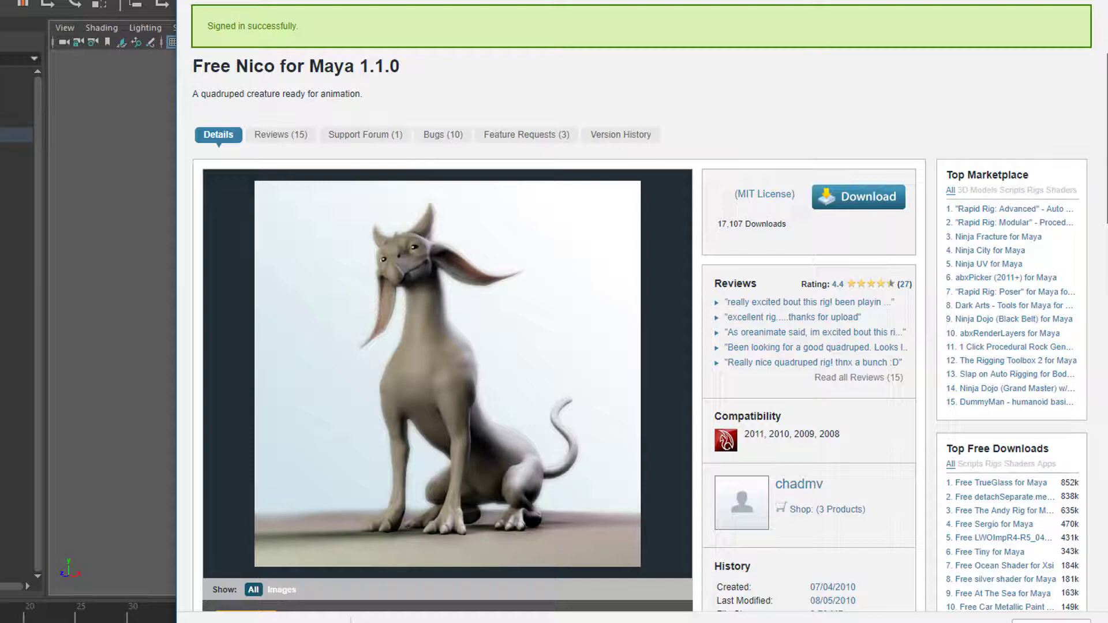
pyautogui.scroll(-1, 640, 305)
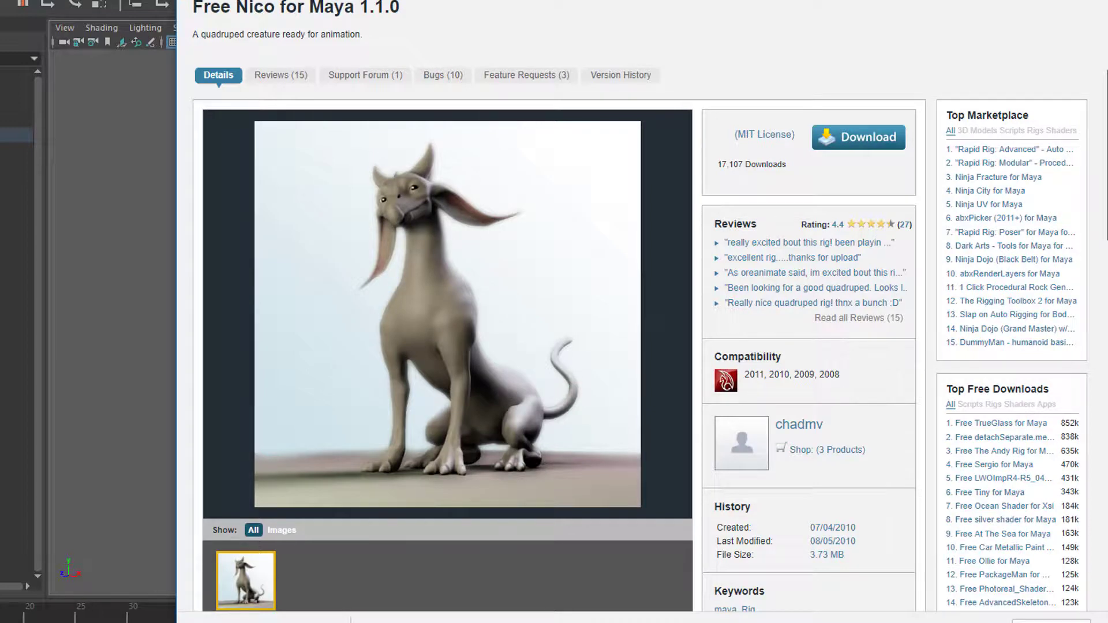
pyautogui.scroll(1, 640, 306)
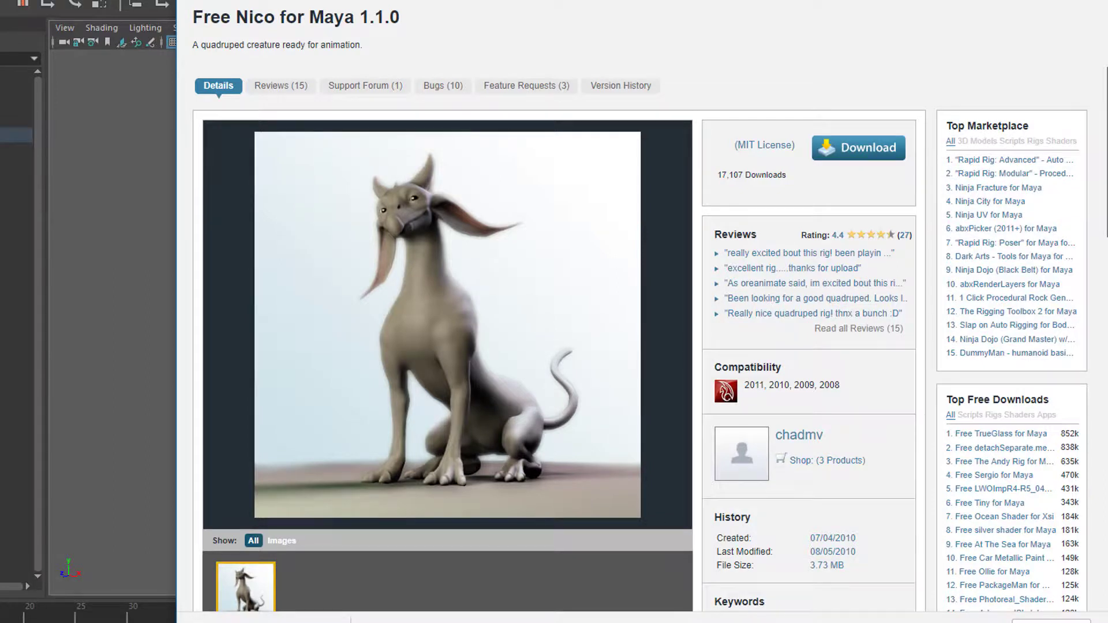
pyautogui.scroll(-1, 641, 306)
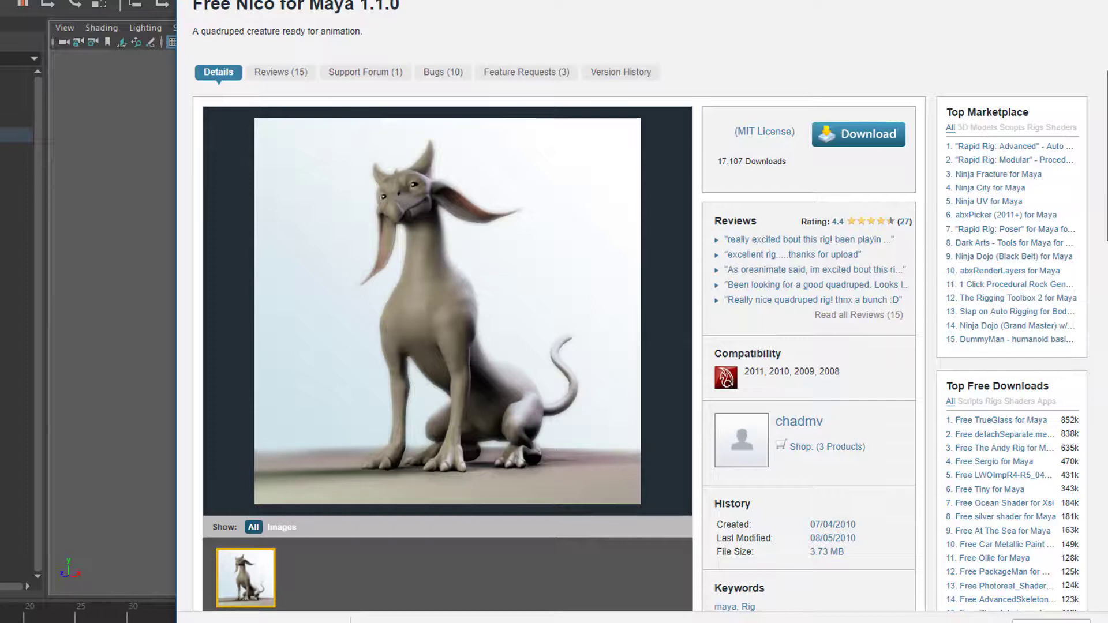
pyautogui.moveTo(1107, 156); pyautogui.dragTo(1107, 139)
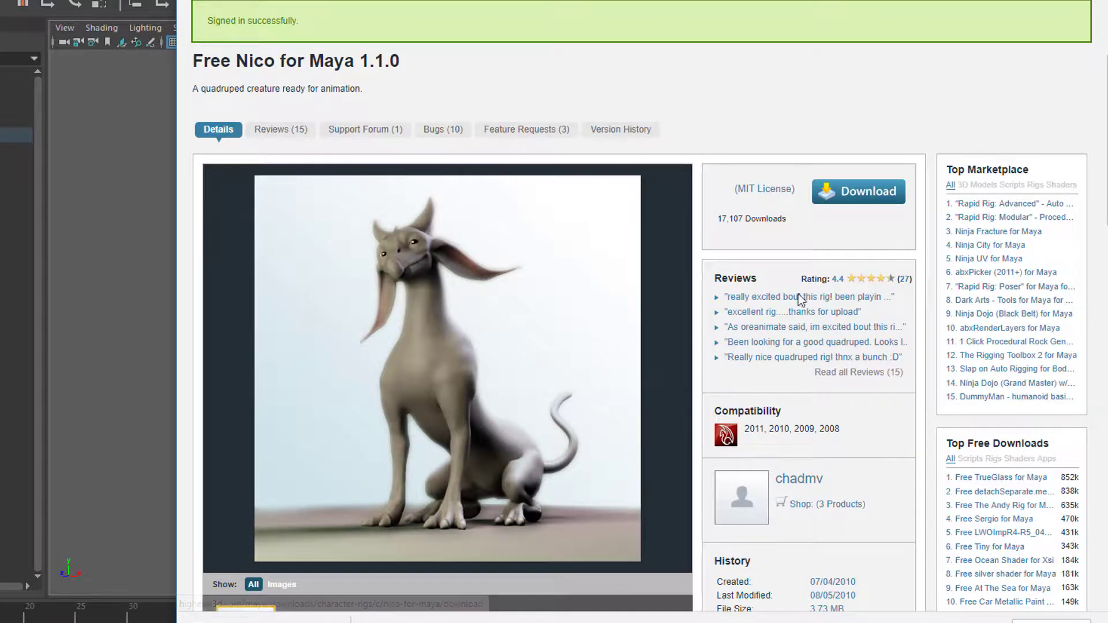
# - Watch the Nico Walk Cycle preview video on the page, then pause it and return to the rig's download section
pyautogui.scroll(-10, 554, 312)
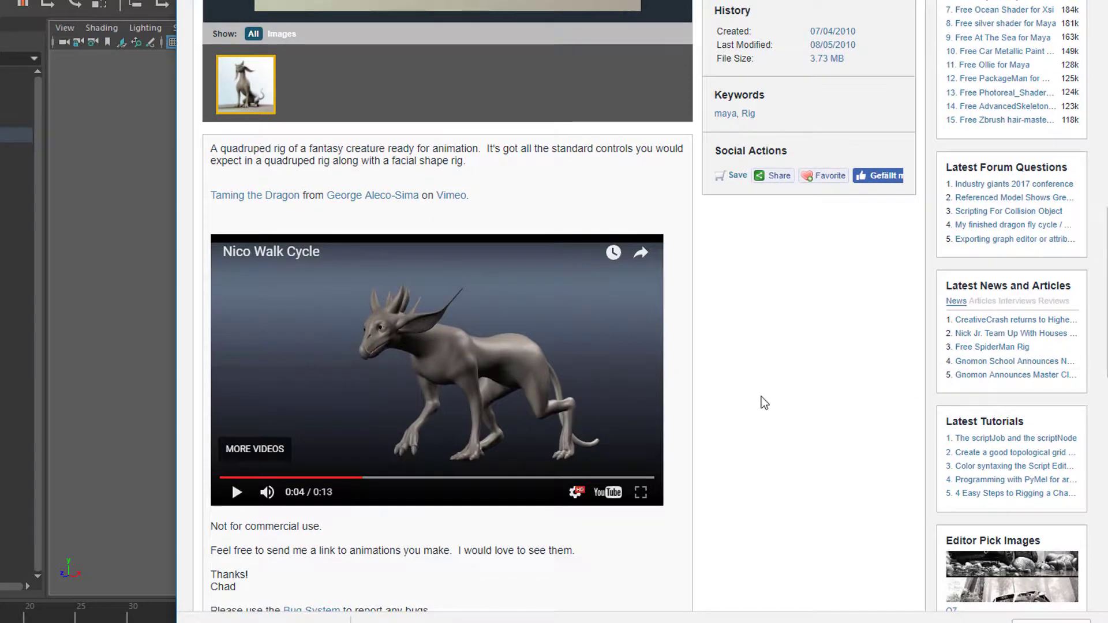
pyautogui.click(237, 494)
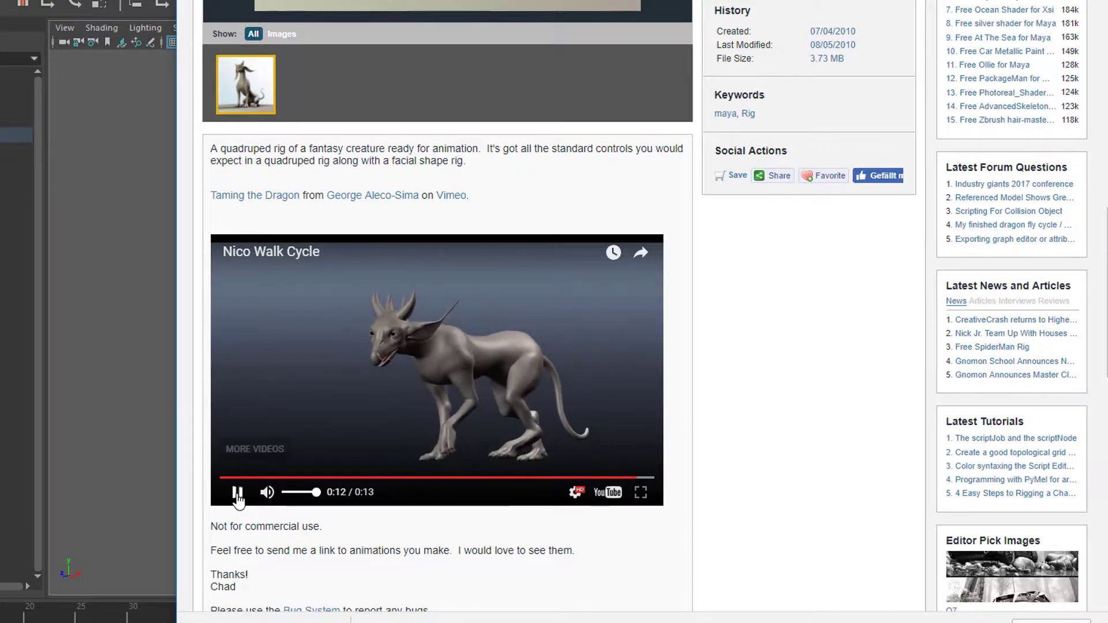
pyautogui.click(237, 493)
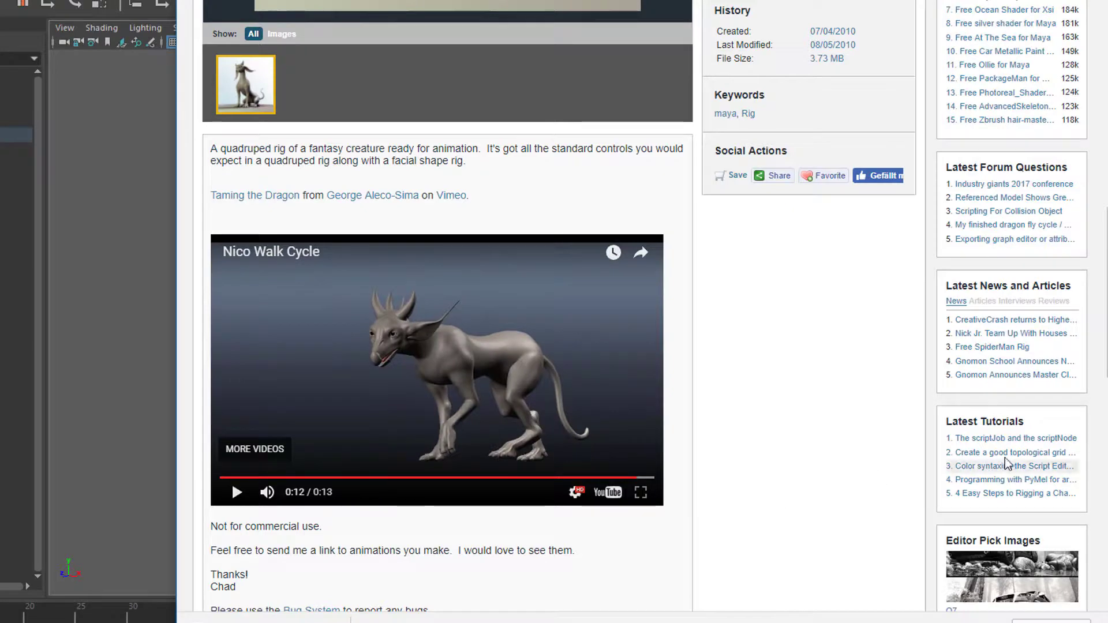
pyautogui.scroll(-1, 762, 506)
pyautogui.scroll(8, 1010, 282)
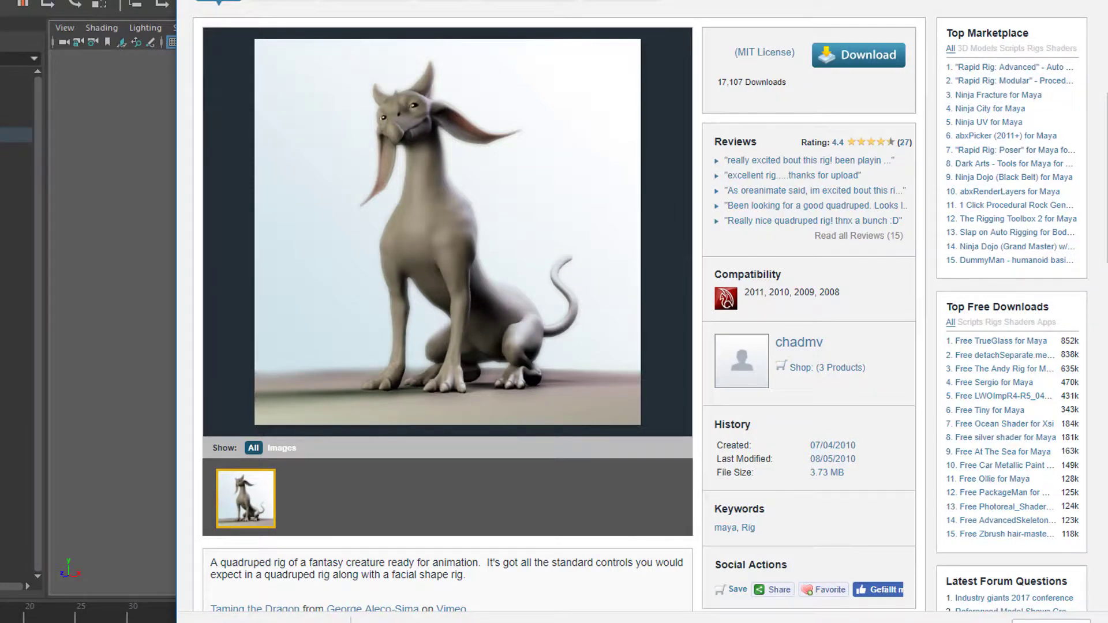
# - Switch to Maya and examine the Nico quadruped rig, its body control curves and its facial control panel from several angles
pyautogui.hotkey('alt', 'Tab')
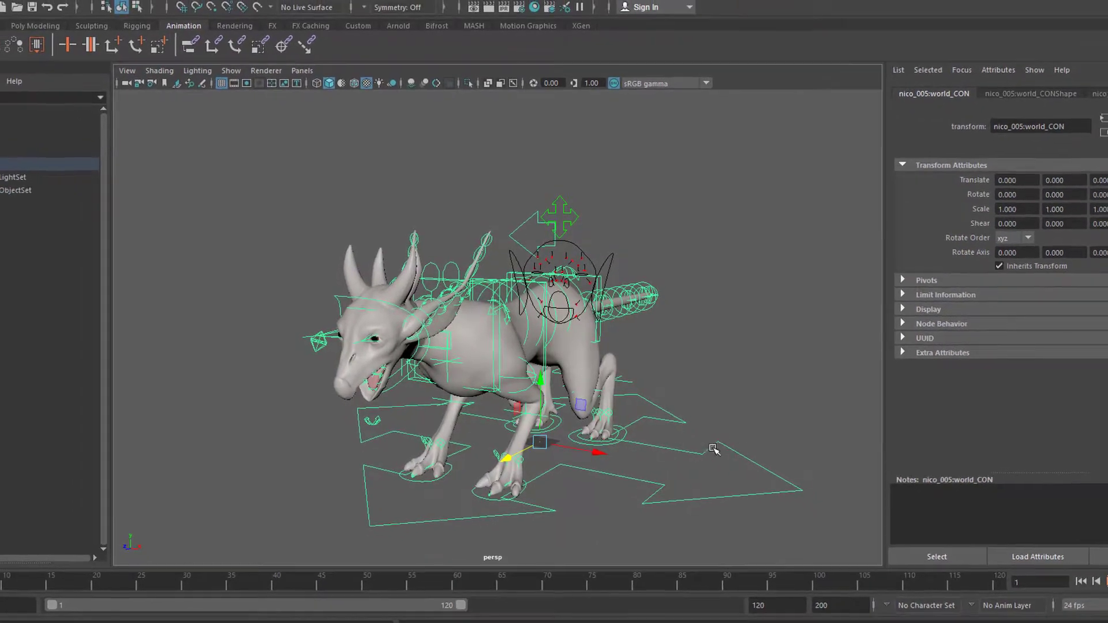
pyautogui.keyDown('alt'); pyautogui.moveTo(662, 445); pyautogui.dragTo(648, 420); pyautogui.keyUp('alt')
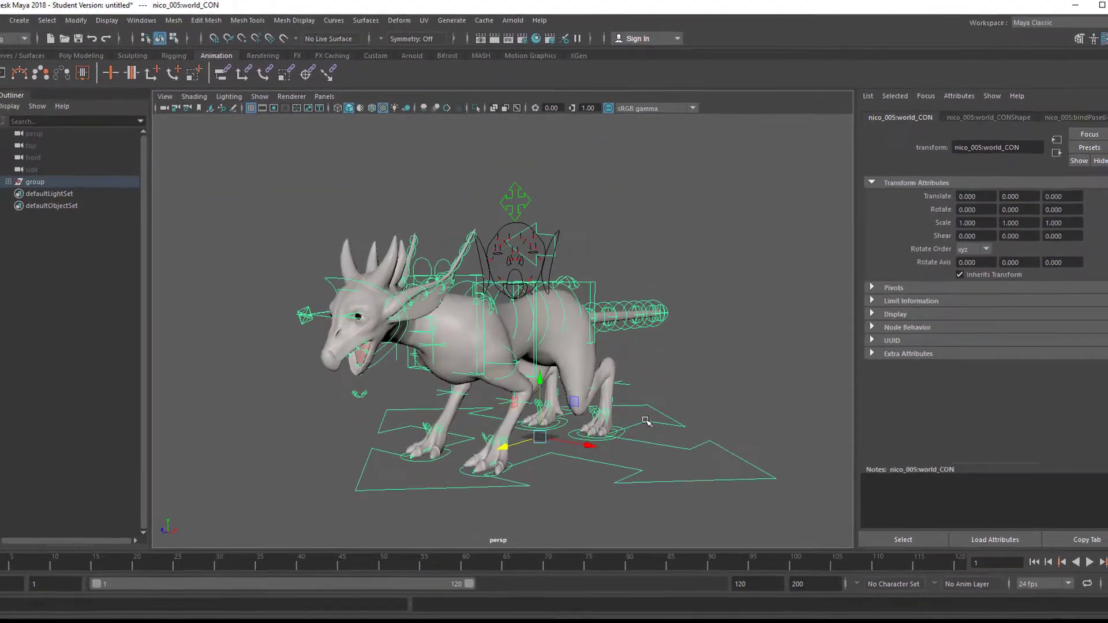
pyautogui.keyDown('alt'); pyautogui.moveTo(625, 416); pyautogui.dragTo(792, 424, button='right'); pyautogui.keyUp('alt')
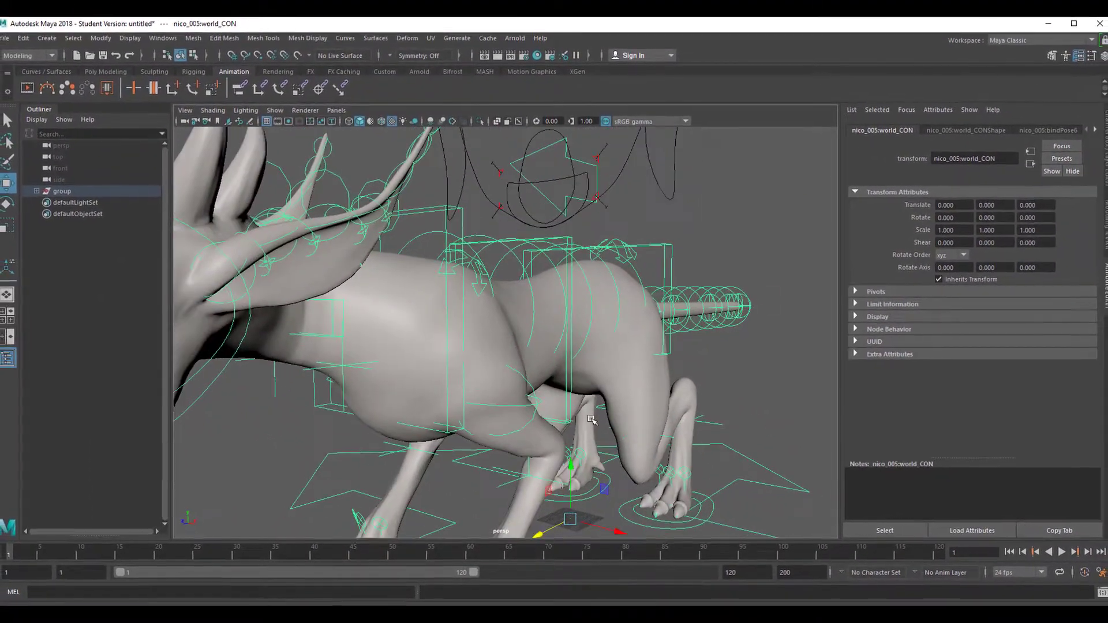
pyautogui.keyDown('alt'); pyautogui.moveTo(568, 420); pyautogui.dragTo(637, 414); pyautogui.keyUp('alt')
pyautogui.keyDown('alt'); pyautogui.moveTo(635, 413); pyautogui.dragTo(570, 413, button='right'); pyautogui.keyUp('alt')
pyautogui.keyDown('alt'); pyautogui.moveTo(640, 420); pyautogui.dragTo(588, 430); pyautogui.keyUp('alt')
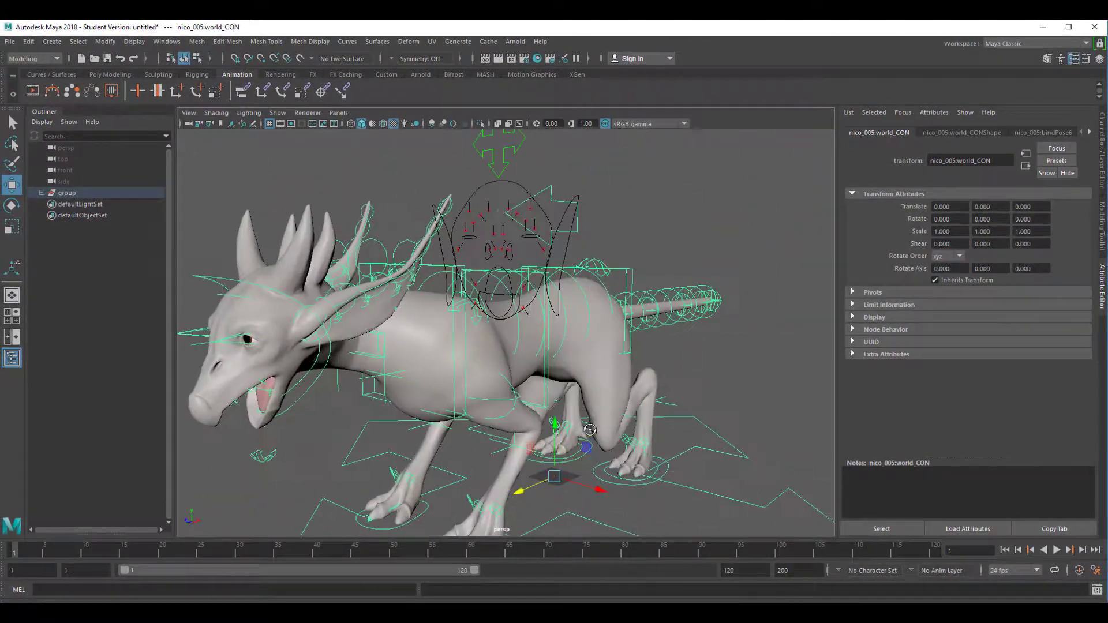
pyautogui.keyDown('alt'); pyautogui.moveTo(589, 430); pyautogui.dragTo(561, 429, button='right'); pyautogui.keyUp('alt')
pyautogui.moveTo(561, 430)
pyautogui.keyDown('alt'); pyautogui.mouseDown()
pyautogui.moveTo(571, 449)
pyautogui.moveTo(555, 421)
pyautogui.moveTo(553, 430)
pyautogui.moveTo(571, 429)
pyautogui.mouseUp(); pyautogui.keyUp('alt')
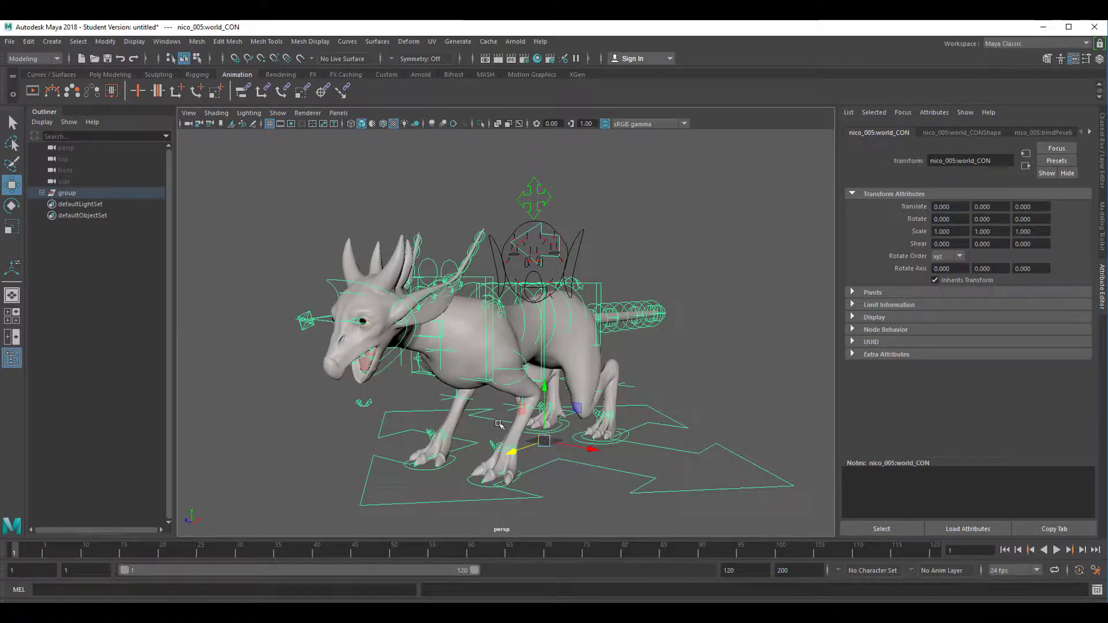
pyautogui.keyDown('alt'); pyautogui.moveTo(407, 421); pyautogui.dragTo(521, 423); pyautogui.keyUp('alt')
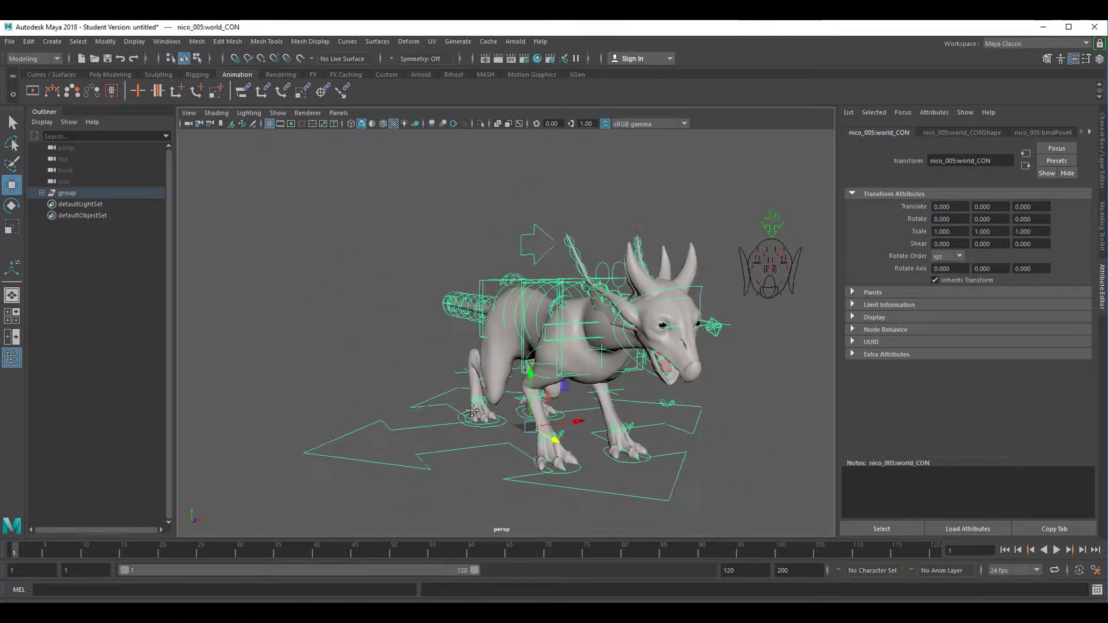
pyautogui.keyDown('alt'); pyautogui.moveTo(521, 423); pyautogui.dragTo(429, 410, button='middle'); pyautogui.keyUp('alt')
pyautogui.keyDown('alt'); pyautogui.moveTo(428, 411); pyautogui.dragTo(656, 425, button='right'); pyautogui.keyUp('alt')
pyautogui.keyDown('alt'); pyautogui.moveTo(655, 426); pyautogui.dragTo(613, 461, button='middle'); pyautogui.keyUp('alt')
pyautogui.keyDown('alt'); pyautogui.moveTo(613, 461); pyautogui.dragTo(558, 457); pyautogui.keyUp('alt')
pyautogui.keyDown('alt'); pyautogui.moveTo(622, 459); pyautogui.dragTo(544, 458, button='right'); pyautogui.keyUp('alt')
pyautogui.keyDown('alt'); pyautogui.moveTo(626, 460); pyautogui.dragTo(540, 461); pyautogui.keyUp('alt')
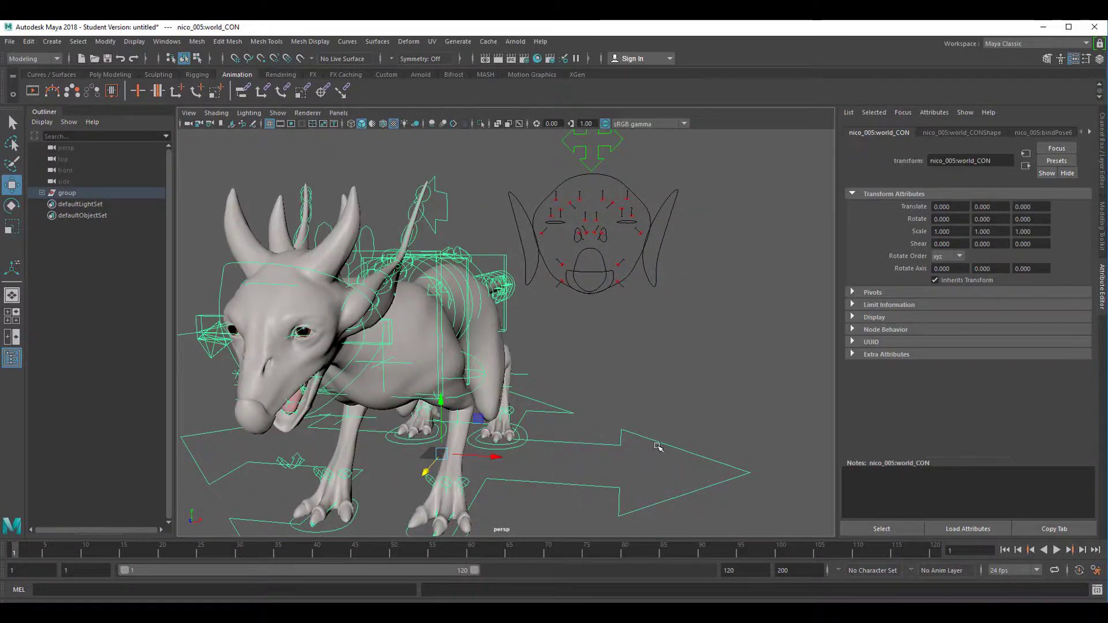
pyautogui.keyDown('alt'); pyautogui.moveTo(658, 448); pyautogui.dragTo(586, 456); pyautogui.keyUp('alt')
pyautogui.keyDown('alt'); pyautogui.moveTo(592, 455); pyautogui.dragTo(538, 458); pyautogui.keyUp('alt')
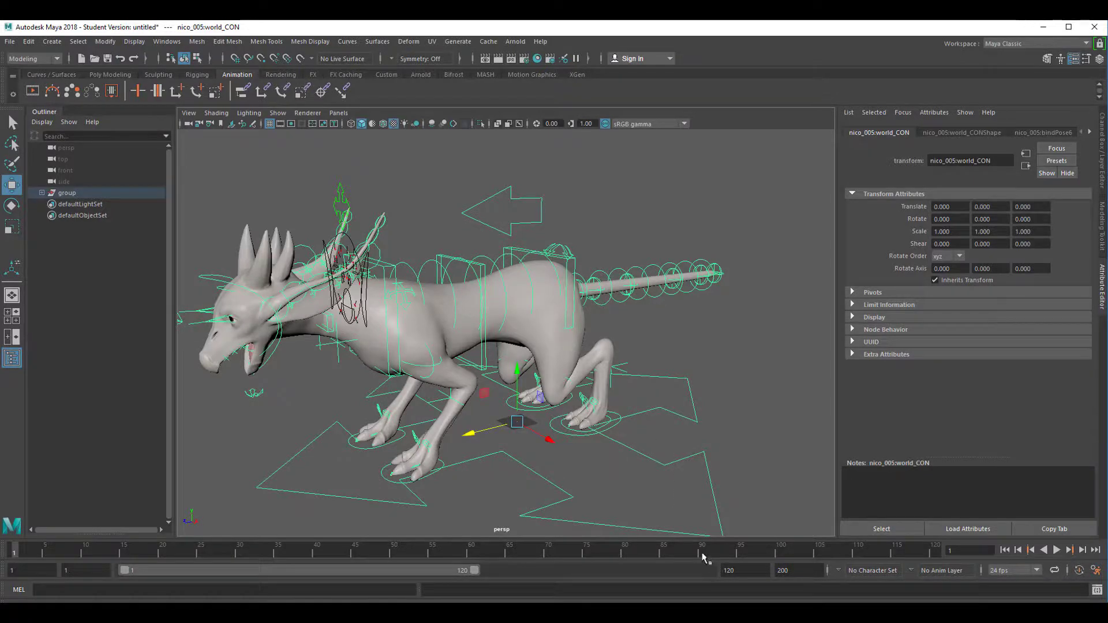
# - Slide the rig's world control back along Z to set the body apart from the facial control panel
pyautogui.moveTo(470, 432); pyautogui.dragTo(667, 409)
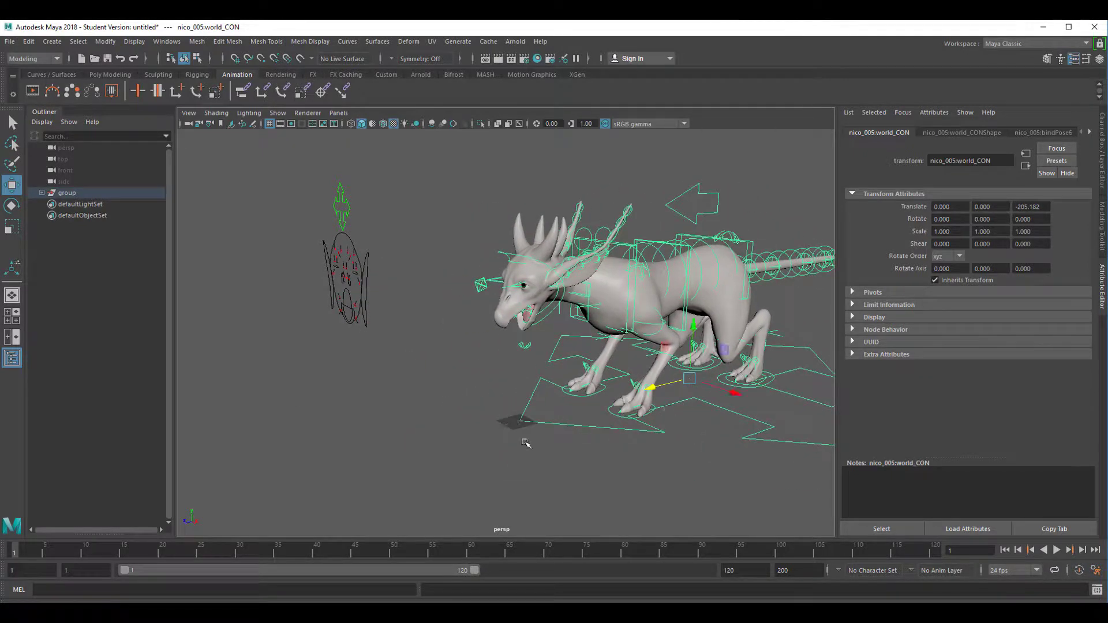
pyautogui.keyDown('alt'); pyautogui.moveTo(344, 338); pyautogui.dragTo(365, 341); pyautogui.keyUp('alt')
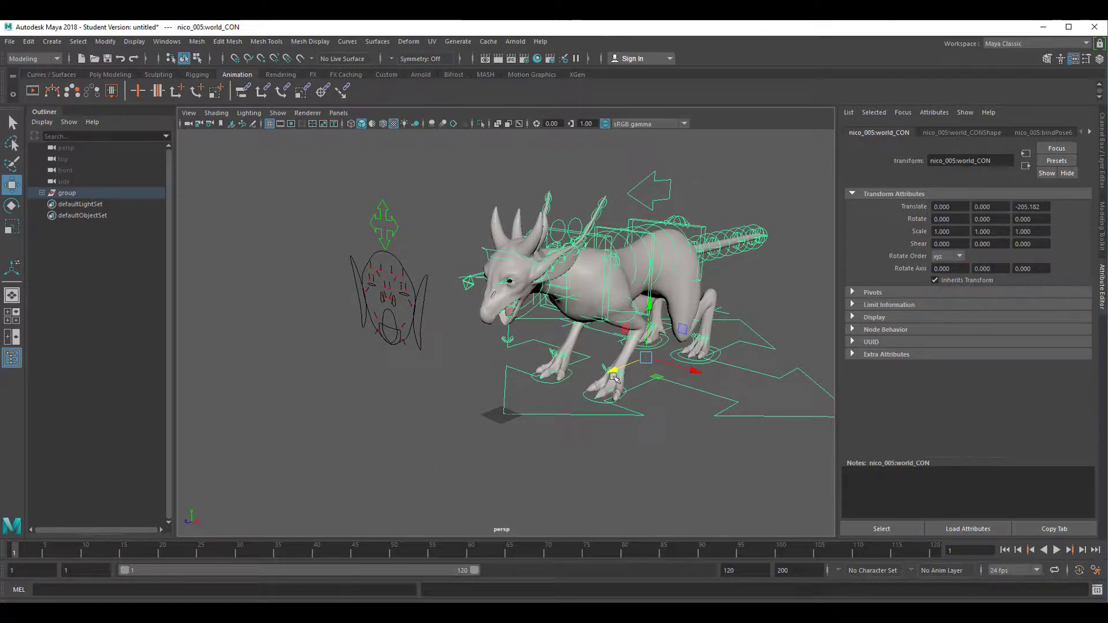
pyautogui.moveTo(613, 376); pyautogui.dragTo(528, 422)
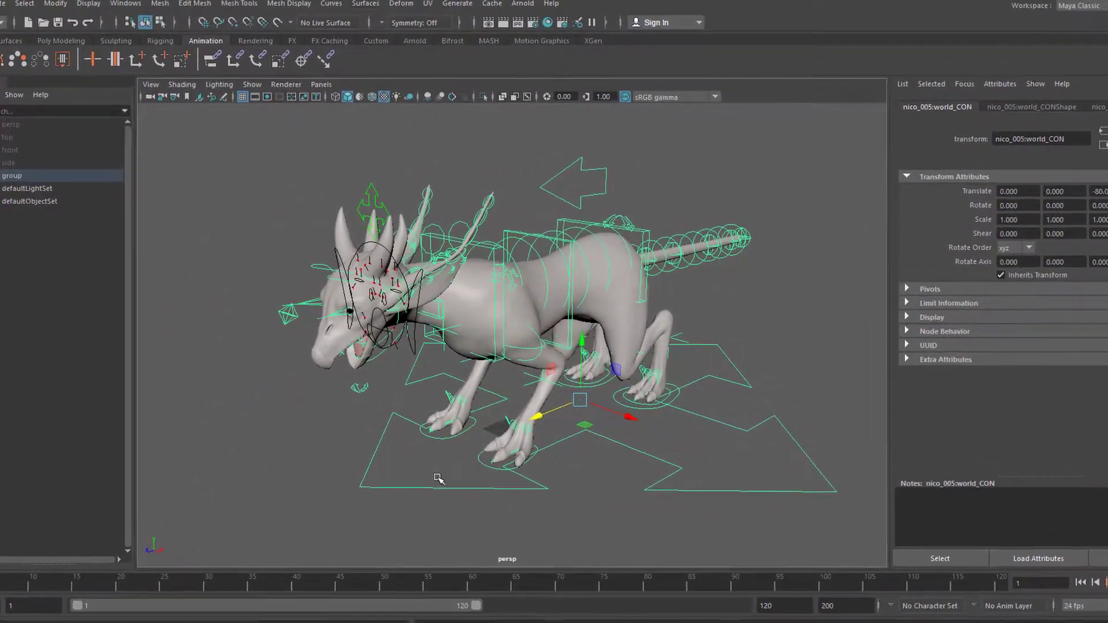
pyautogui.keyDown('alt'); pyautogui.moveTo(441, 465); pyautogui.dragTo(525, 522); pyautogui.keyUp('alt')
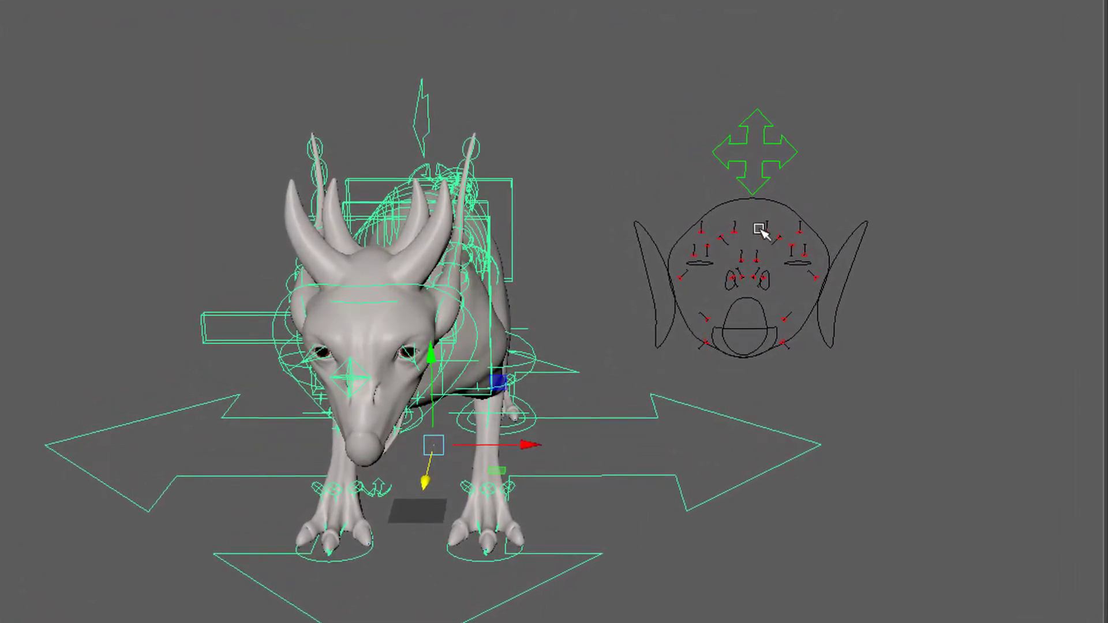
# - Select the left and right inner brow raise controls on the facial panel and raise them to a Translate X of 0.319
pyautogui.moveTo(766, 221); pyautogui.dragTo(780, 241)
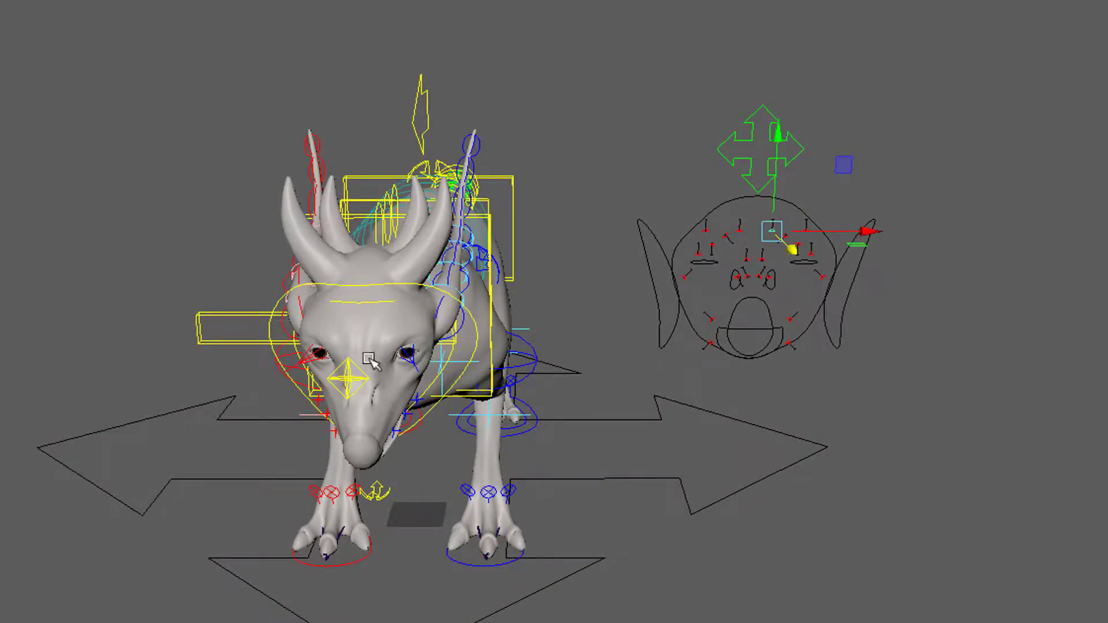
pyautogui.keyDown('alt'); pyautogui.moveTo(337, 484); pyautogui.dragTo(542, 495, button='right'); pyautogui.keyUp('alt')
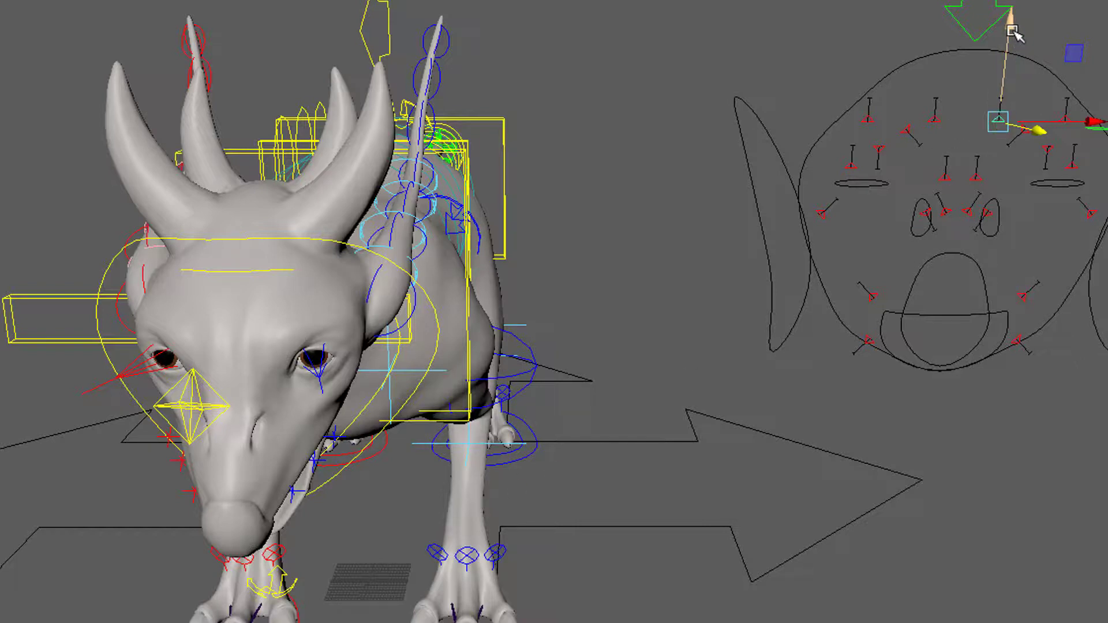
pyautogui.moveTo(1014, 35)
pyautogui.mouseDown()
pyautogui.moveTo(1015, 60)
pyautogui.moveTo(1012, 22)
pyautogui.mouseUp()
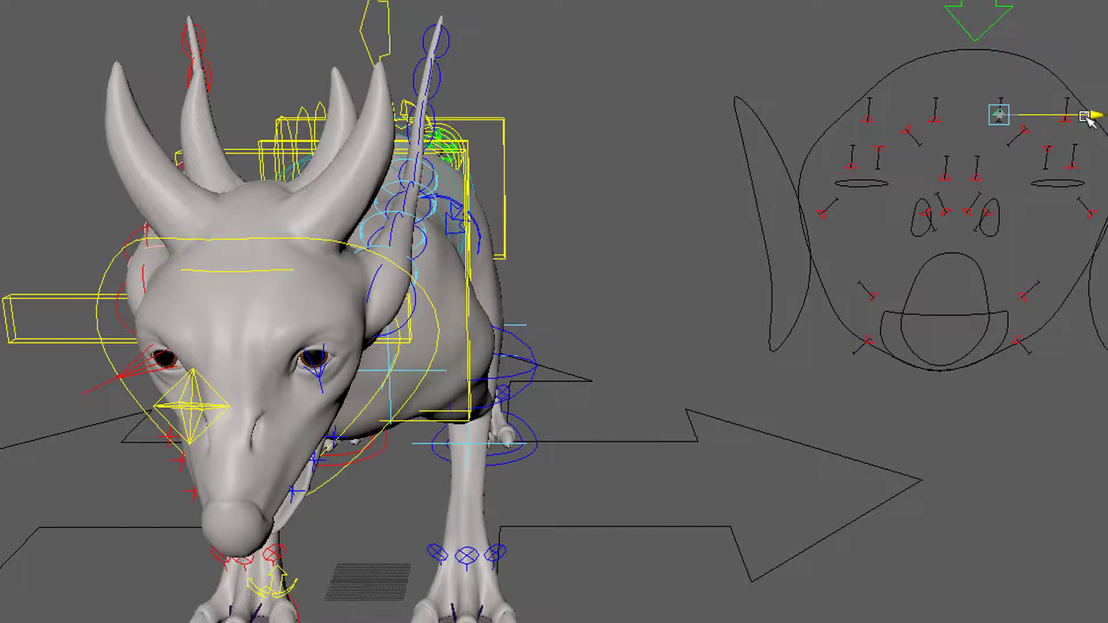
pyautogui.moveTo(1046, 118)
pyautogui.mouseDown()
pyautogui.moveTo(1081, 116)
pyautogui.moveTo(1065, 118)
pyautogui.mouseUp()
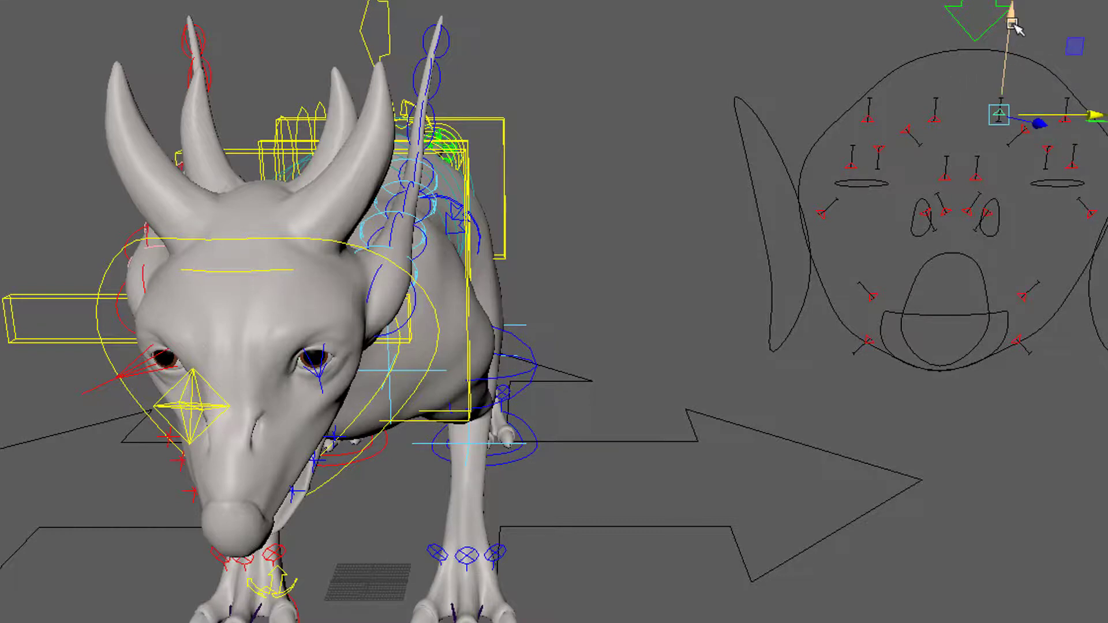
pyautogui.moveTo(1014, 26)
pyautogui.mouseDown()
pyautogui.moveTo(1009, 63)
pyautogui.moveTo(1009, 23)
pyautogui.mouseUp()
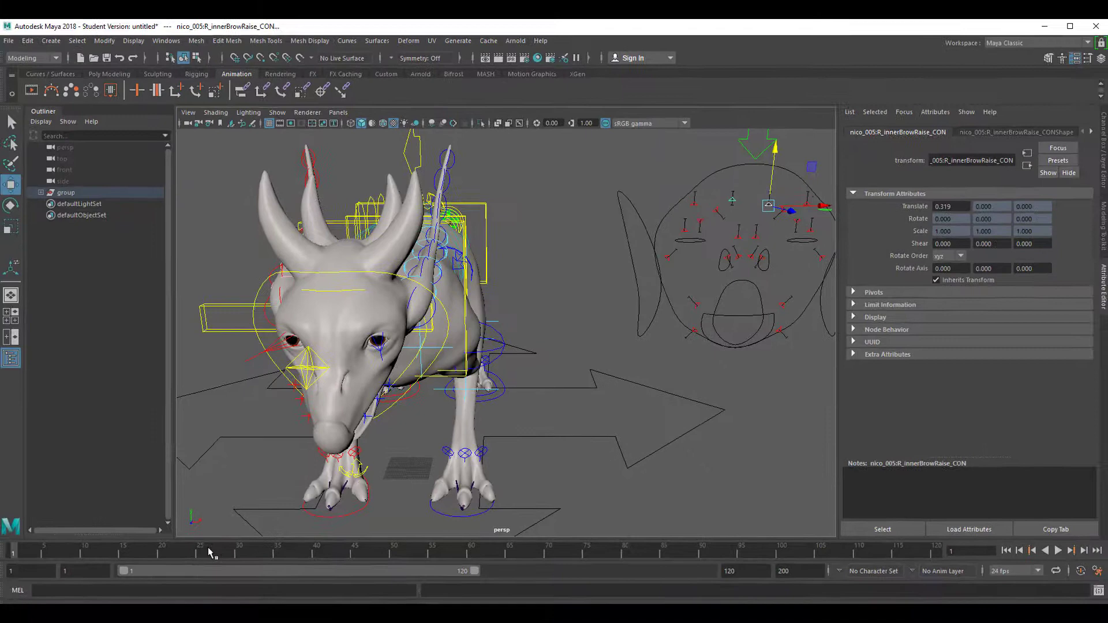
# - Key the raised inner brow pose at frame 1 and again at frame 120
pyautogui.moveTo(209, 552); pyautogui.dragTo(6, 557)
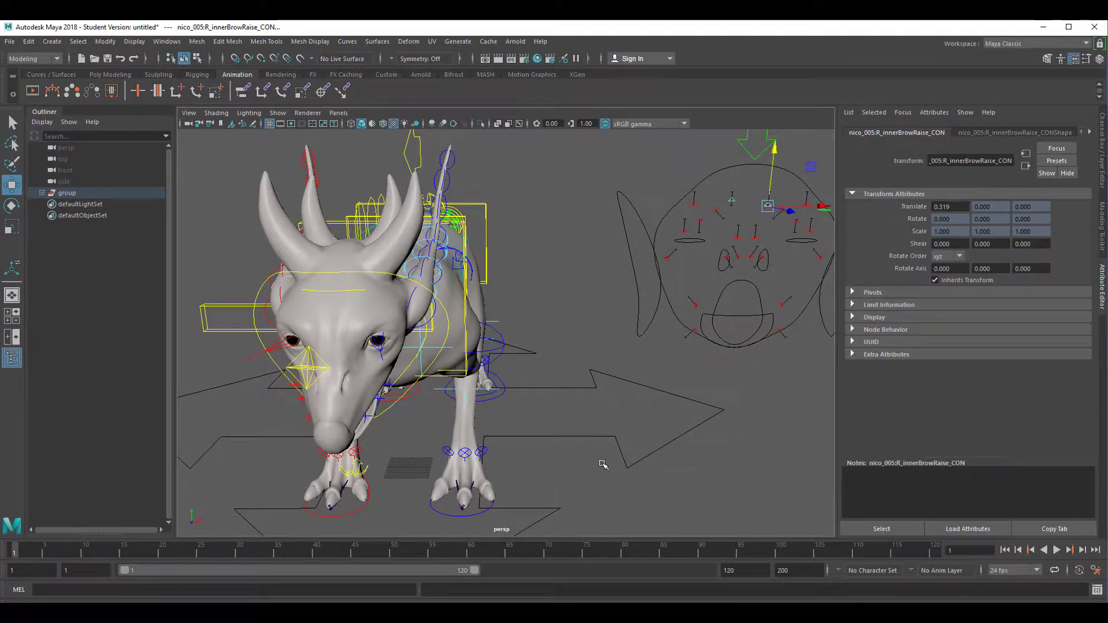
pyautogui.press('s')
pyautogui.moveTo(497, 557); pyautogui.dragTo(932, 557)
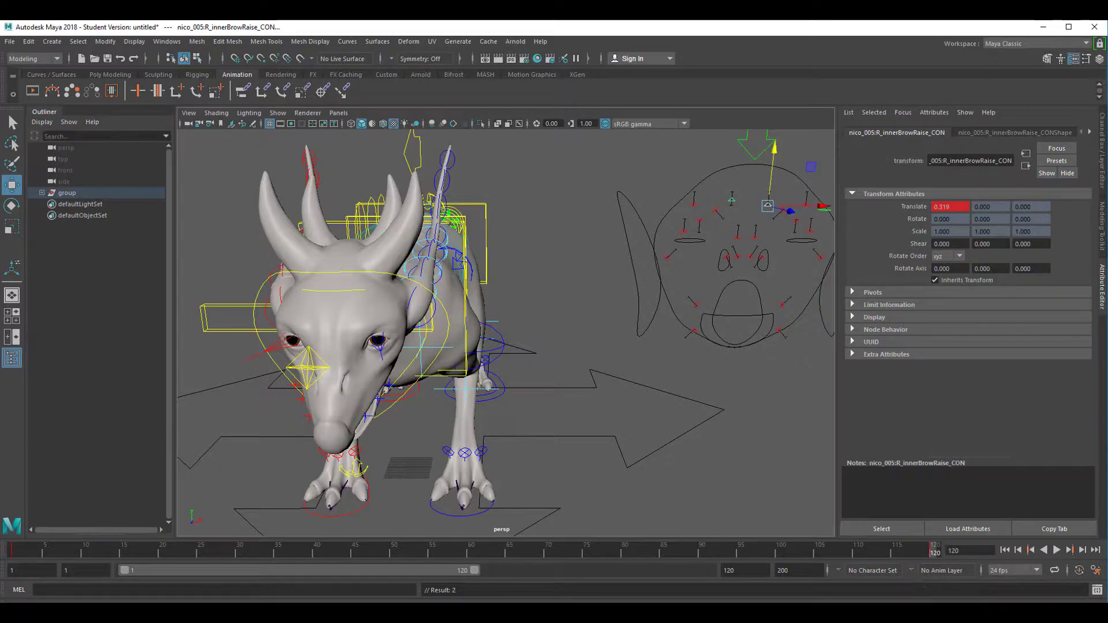
# - At frame 55, lower the inner brow controls to a Translate X of -1.165 and key the pose
pyautogui.hotkey('alt', 'v')
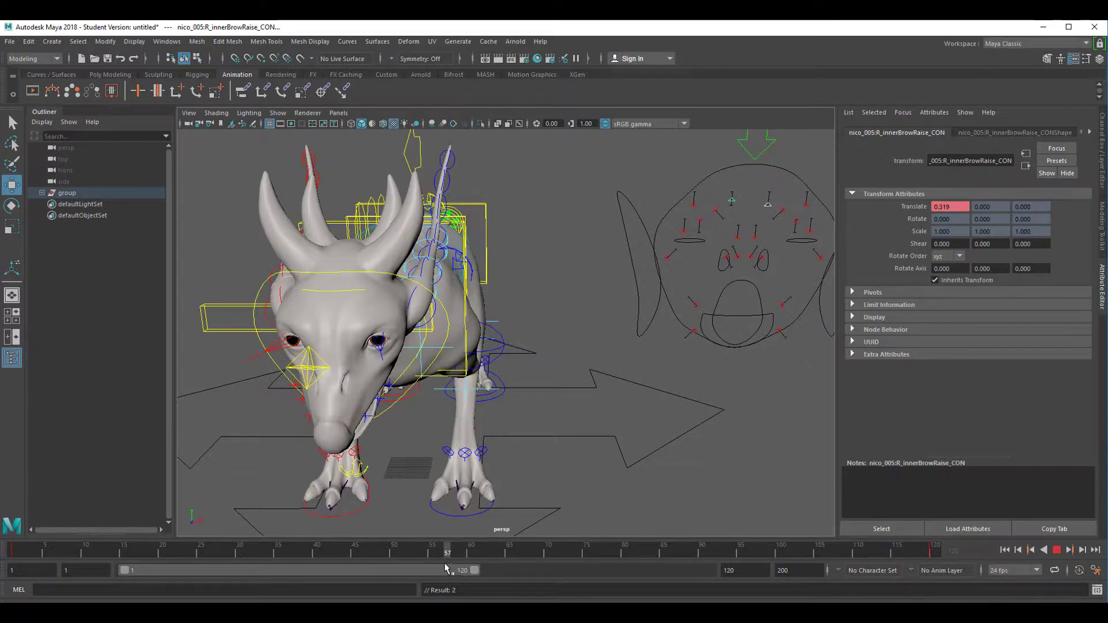
pyautogui.hotkey('alt', 'v')
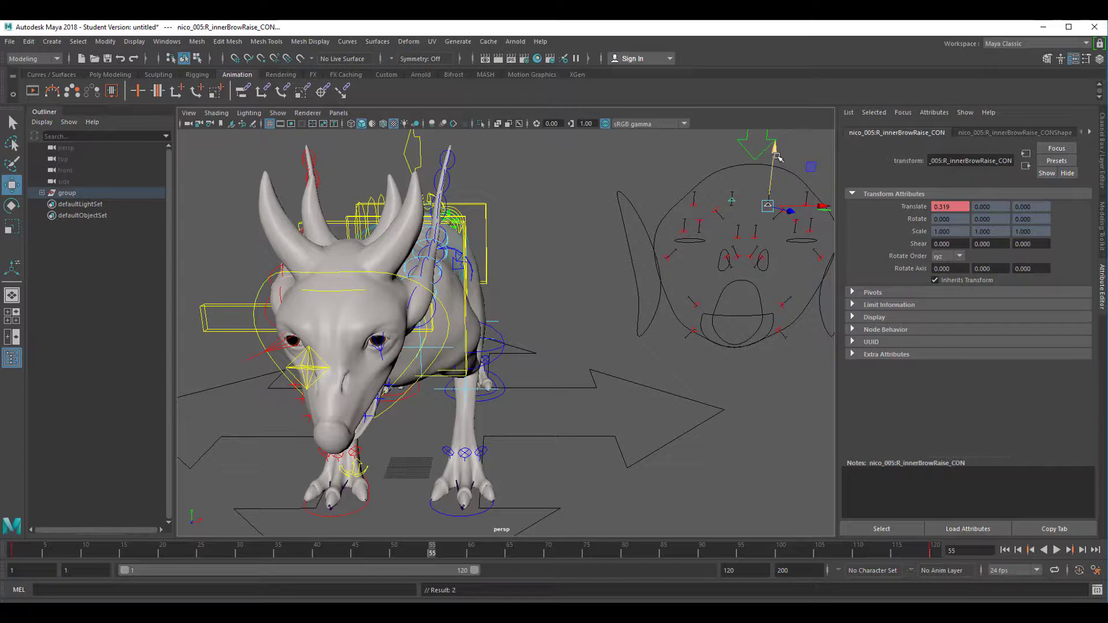
pyautogui.moveTo(776, 154); pyautogui.dragTo(776, 176)
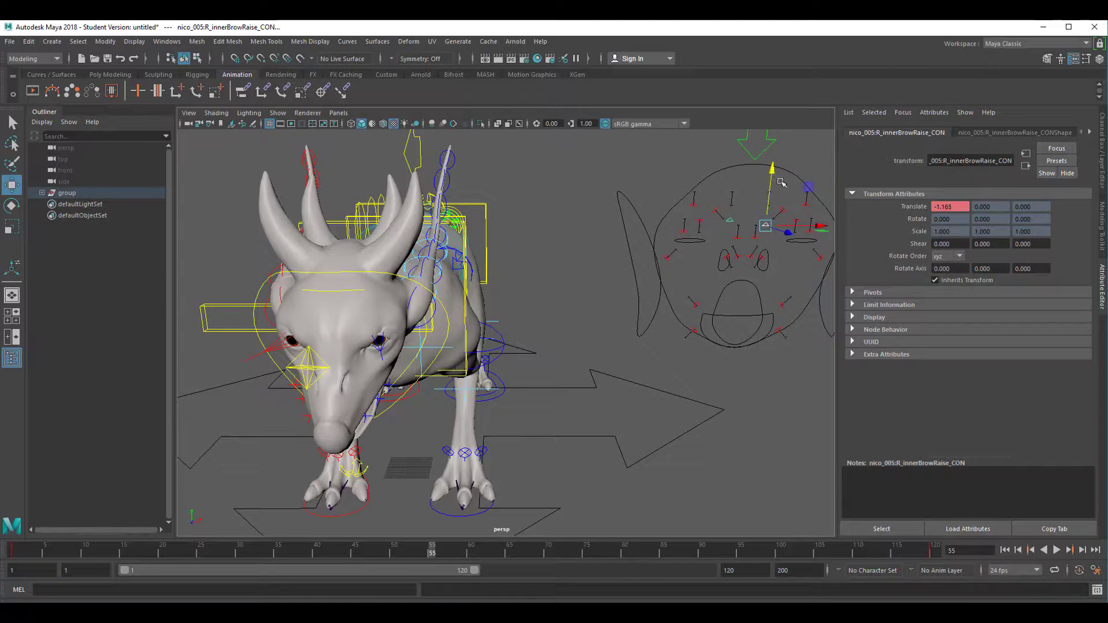
pyautogui.press('s')
# - Play the brow animation from the first frame to check the movement, then stop playback
pyautogui.click(1006, 551)
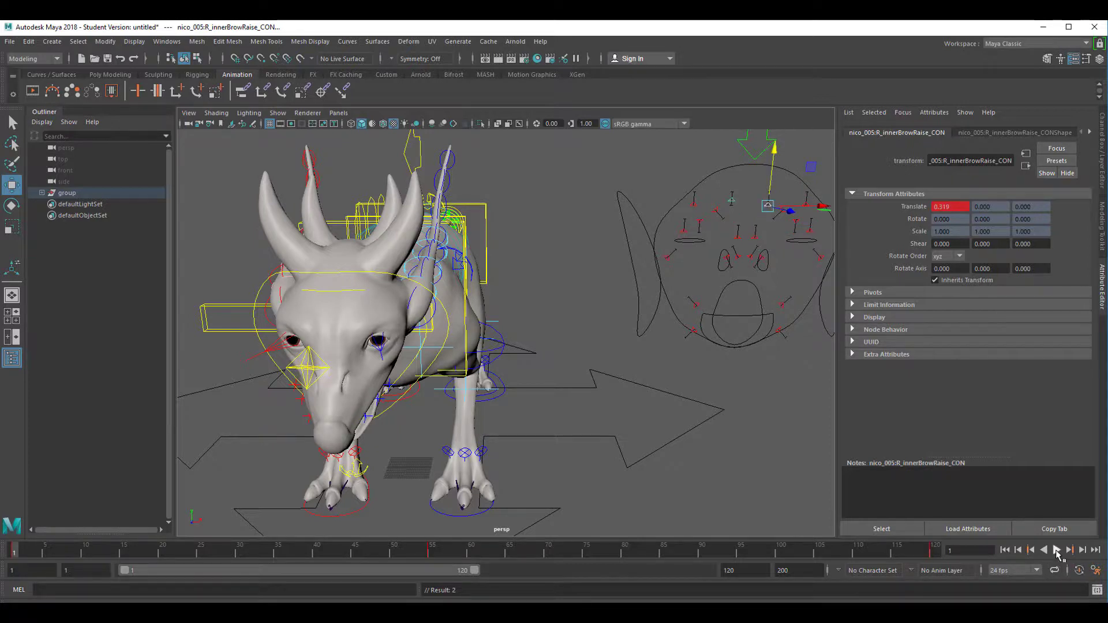
pyautogui.click(1056, 551)
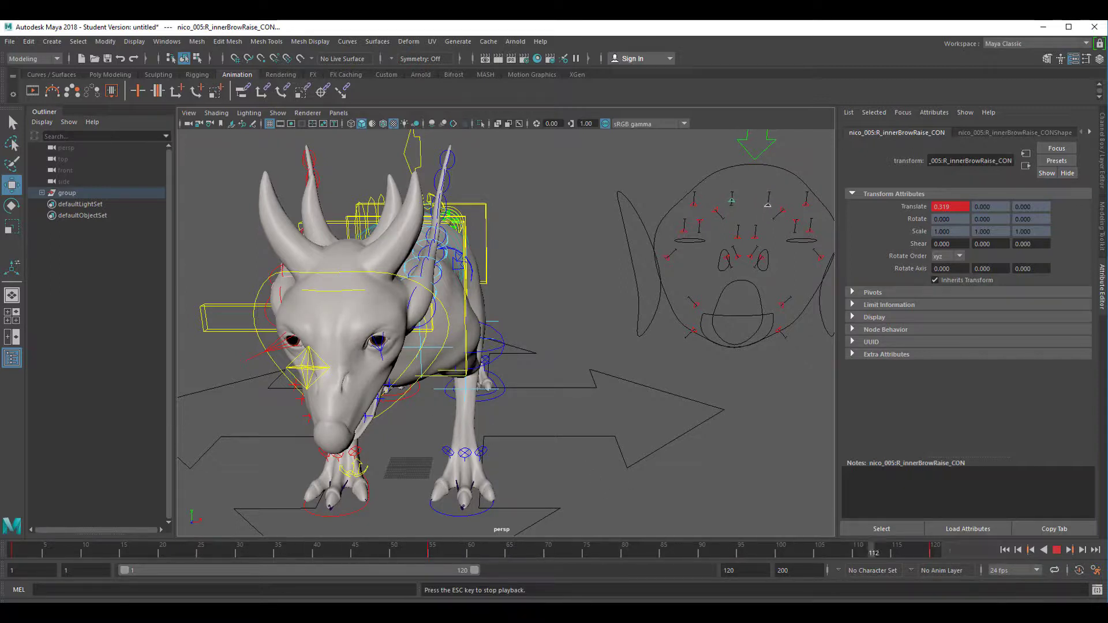
pyautogui.click(1056, 550)
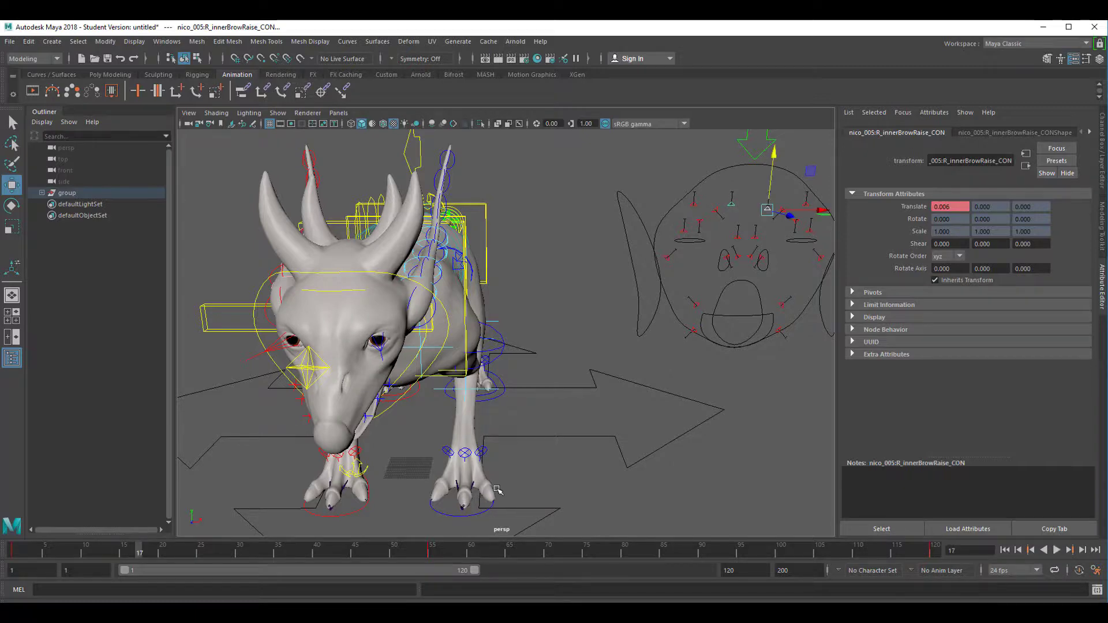
# - Select the smile controls on the facial panel, pull them down, and bring them back up to a Translate X of -1.307
pyautogui.scroll(-3, 420, 465)
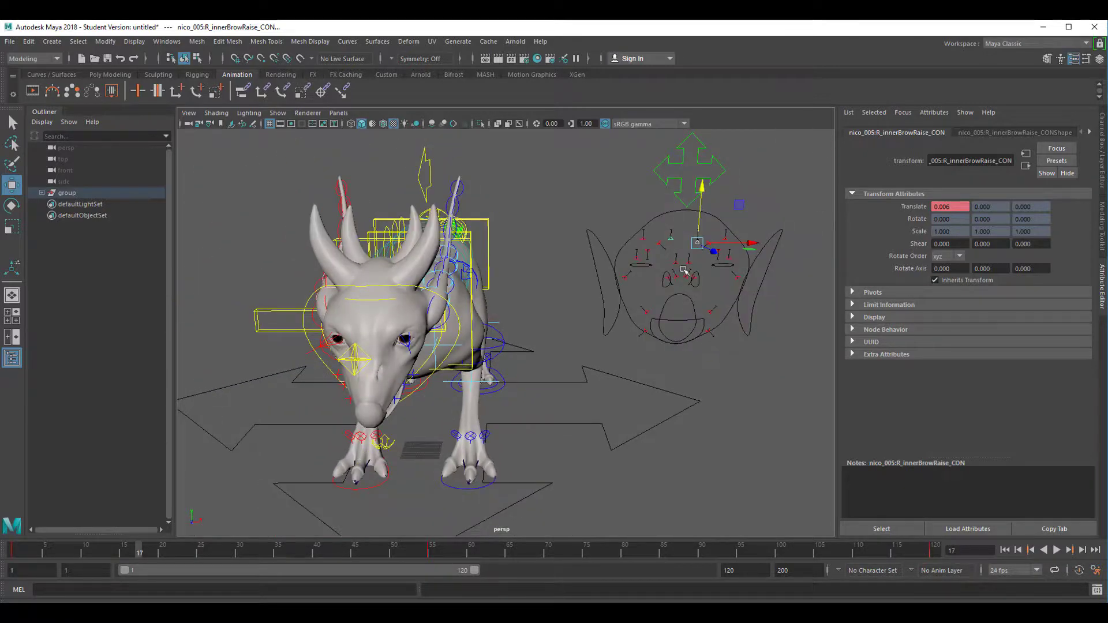
pyautogui.moveTo(634, 304); pyautogui.dragTo(738, 359)
pyautogui.moveTo(654, 278); pyautogui.dragTo(655, 307)
pyautogui.keyDown('alt'); pyautogui.moveTo(521, 416); pyautogui.dragTo(545, 372); pyautogui.keyUp('alt')
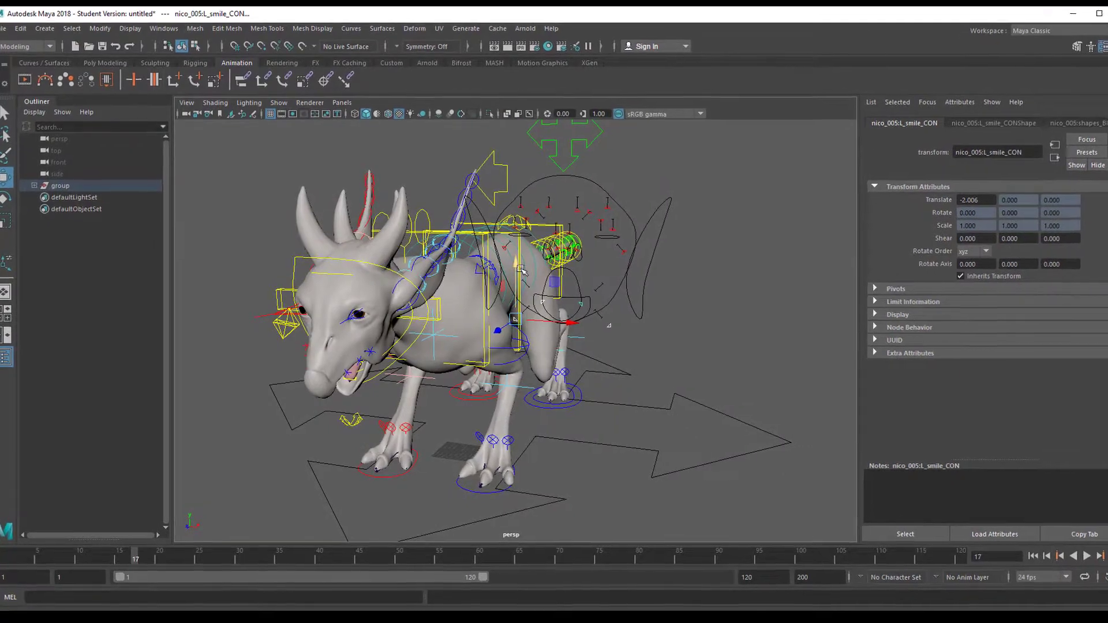
pyautogui.moveTo(514, 271); pyautogui.dragTo(540, 268)
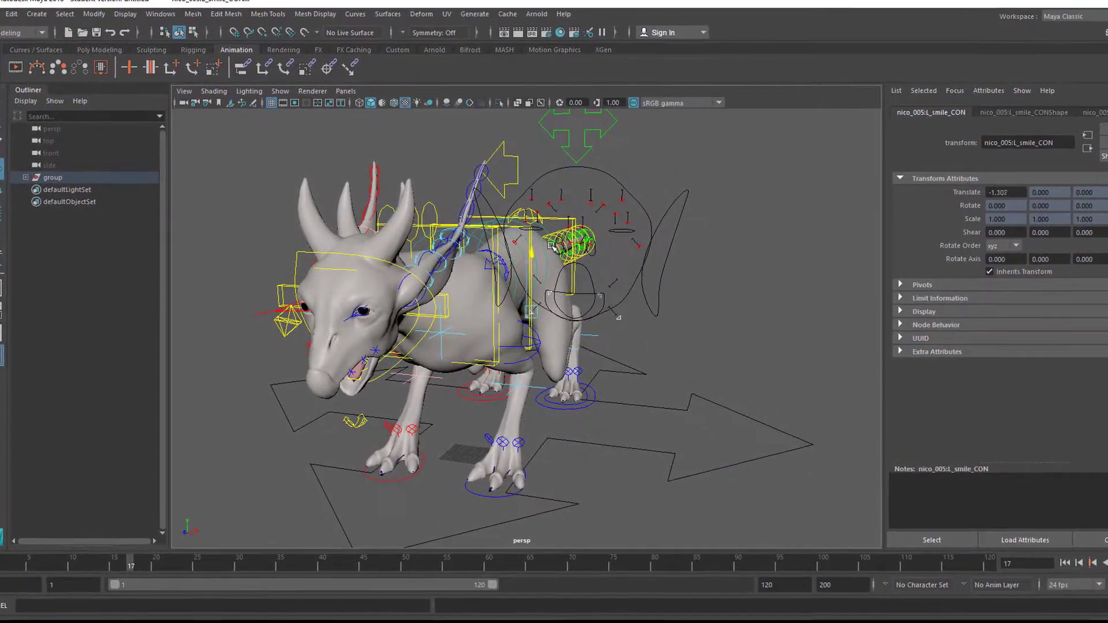
# - Select the jaw control and rotate it to test how the mouth opens
pyautogui.keyDown('alt'); pyautogui.moveTo(467, 432); pyautogui.dragTo(632, 424); pyautogui.keyUp('alt')
pyautogui.click(588, 428)
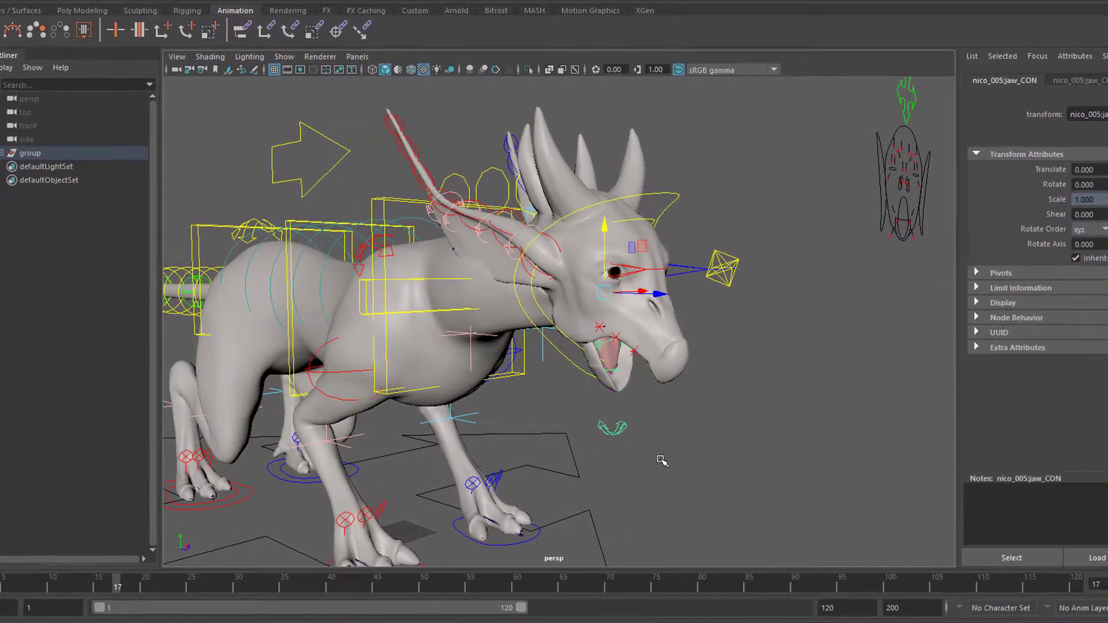
pyautogui.press('e')
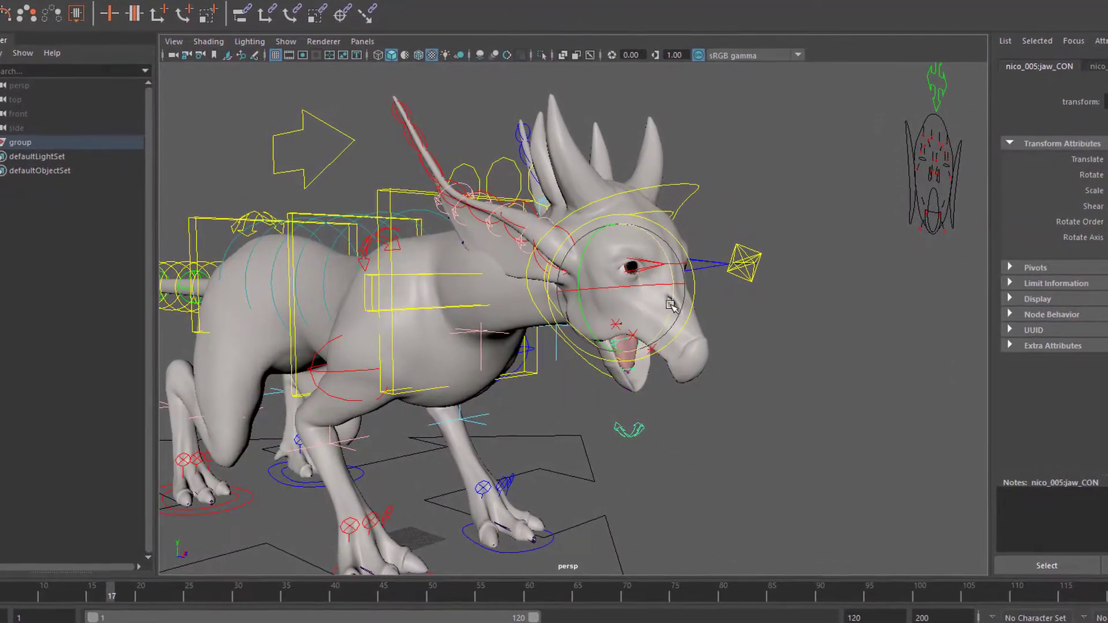
pyautogui.moveTo(668, 299); pyautogui.dragTo(703, 295)
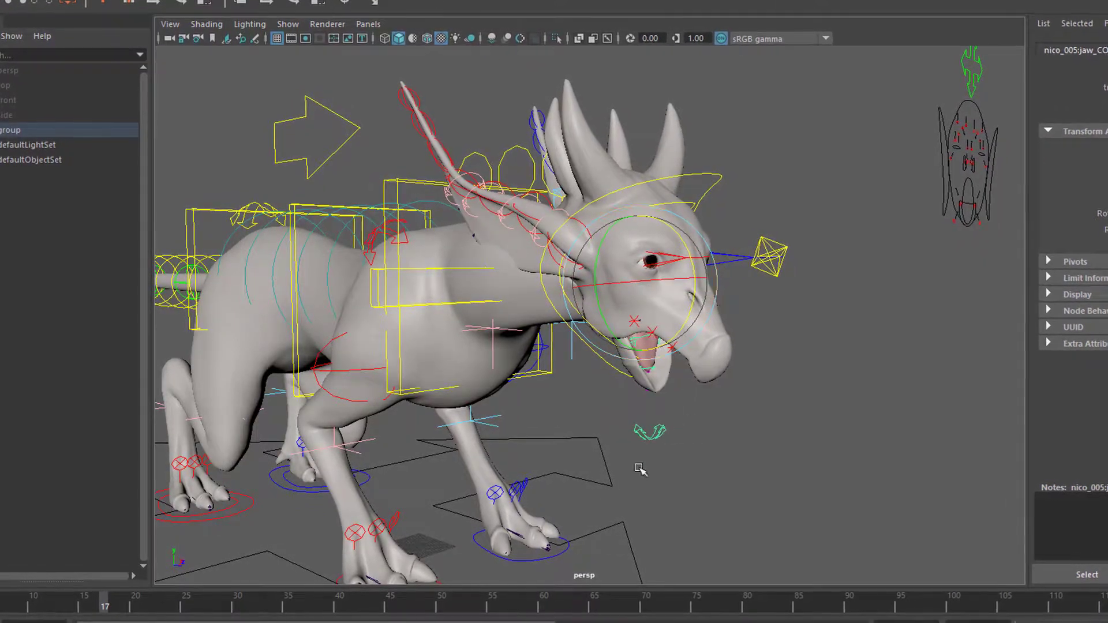
pyautogui.scroll(3, 764, 462)
pyautogui.scroll(-2, 782, 450)
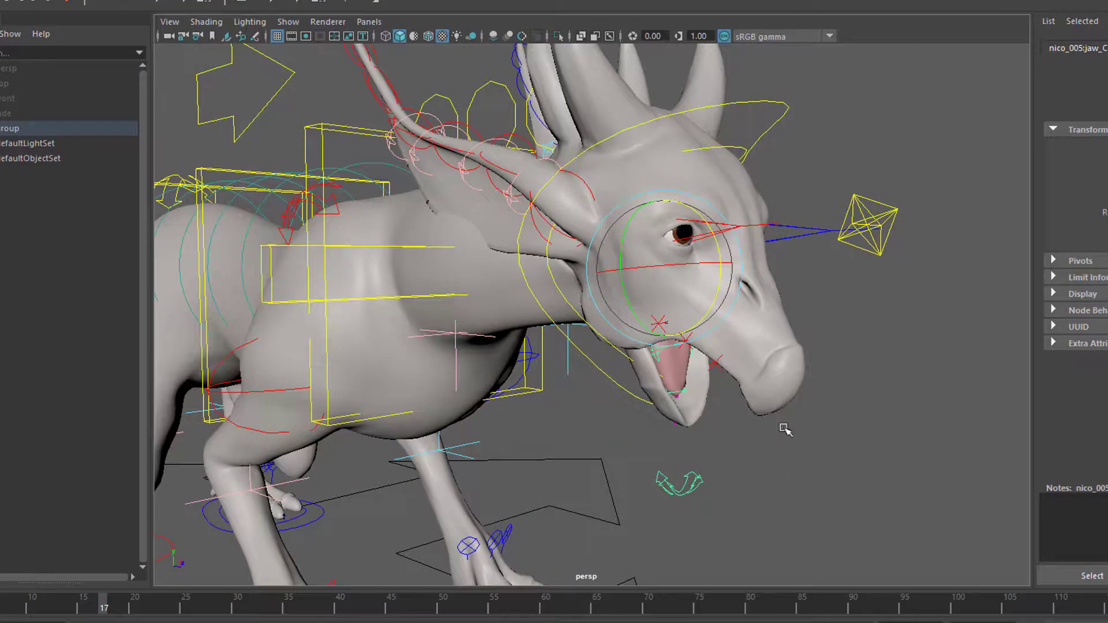
pyautogui.keyDown('alt'); pyautogui.moveTo(777, 463); pyautogui.dragTo(759, 473); pyautogui.keyUp('alt')
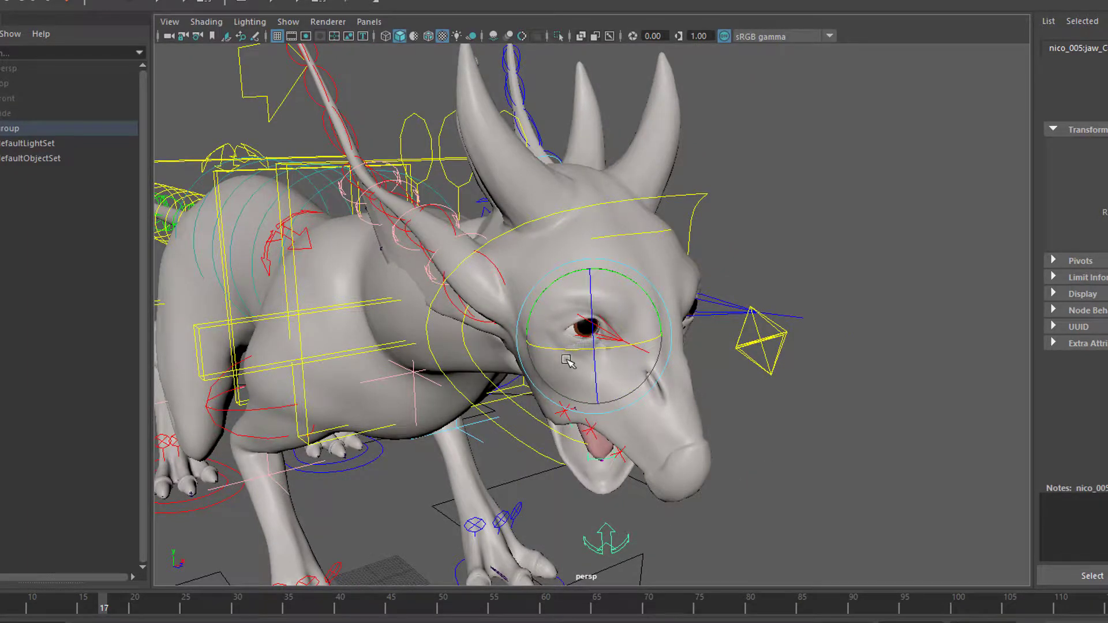
# - Rotate the jaw control around its different axes, swinging the jaw out to one side and back toward the centre
pyautogui.moveTo(567, 361); pyautogui.dragTo(628, 358)
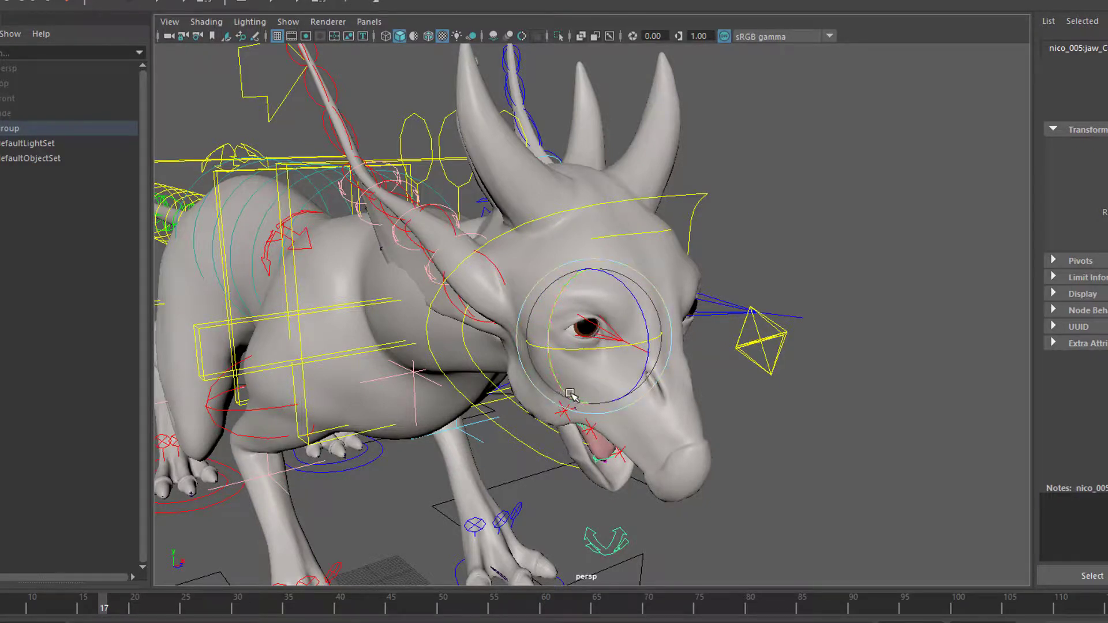
pyautogui.moveTo(570, 394); pyautogui.dragTo(558, 356)
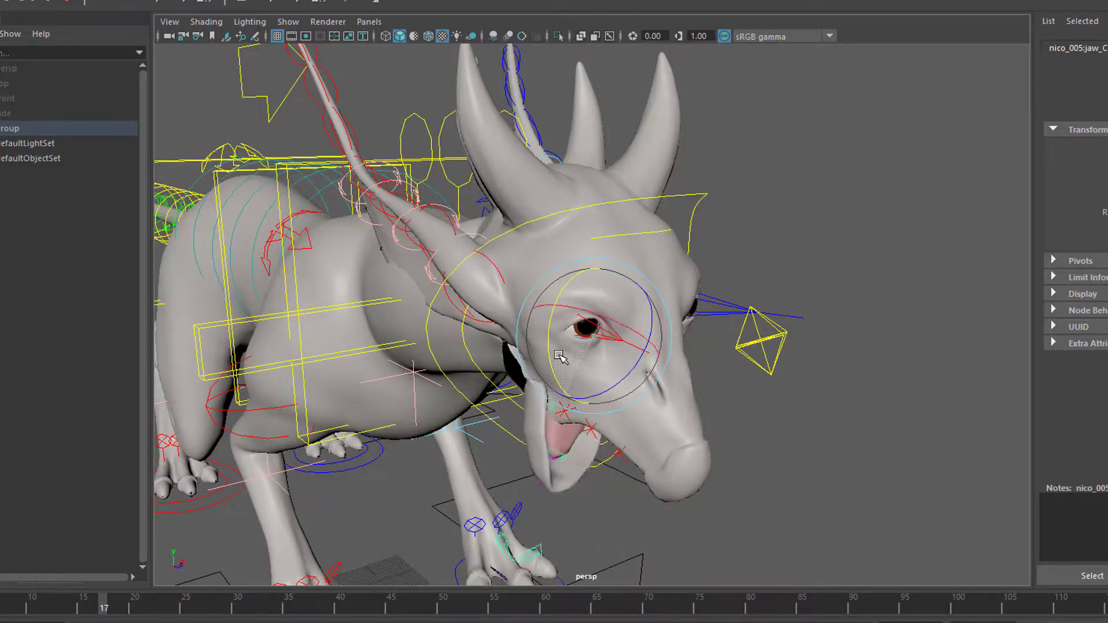
pyautogui.moveTo(494, 433)
pyautogui.keyDown('alt'); pyautogui.mouseDown()
pyautogui.moveTo(601, 435)
pyautogui.moveTo(571, 406)
pyautogui.moveTo(500, 444)
pyautogui.mouseUp(); pyautogui.keyUp('alt')
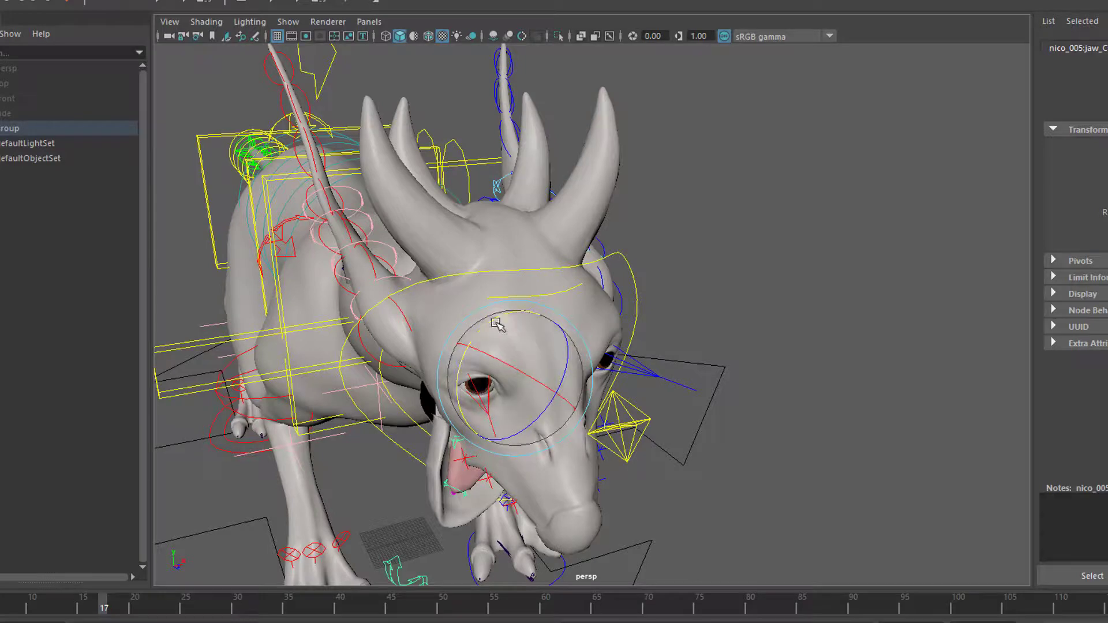
pyautogui.moveTo(495, 320); pyautogui.dragTo(474, 352)
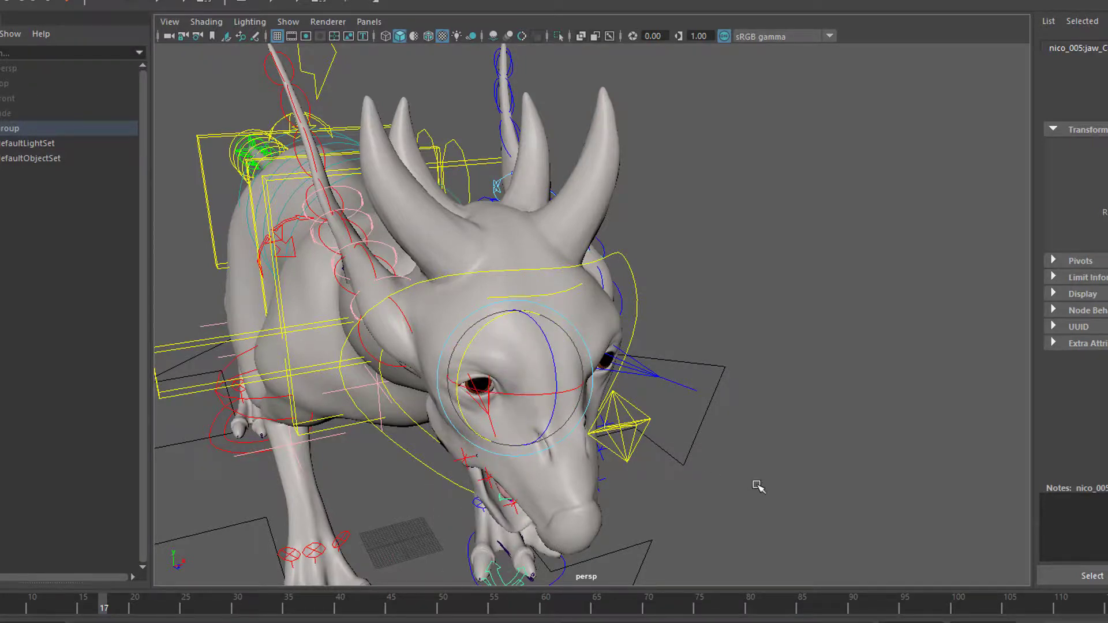
# - Select the tongue tip control inside the open mouth and rotate it
pyautogui.keyDown('alt'); pyautogui.moveTo(758, 487); pyautogui.dragTo(655, 478); pyautogui.keyUp('alt')
pyautogui.keyDown('alt'); pyautogui.moveTo(547, 456); pyautogui.dragTo(625, 448, button='right'); pyautogui.keyUp('alt')
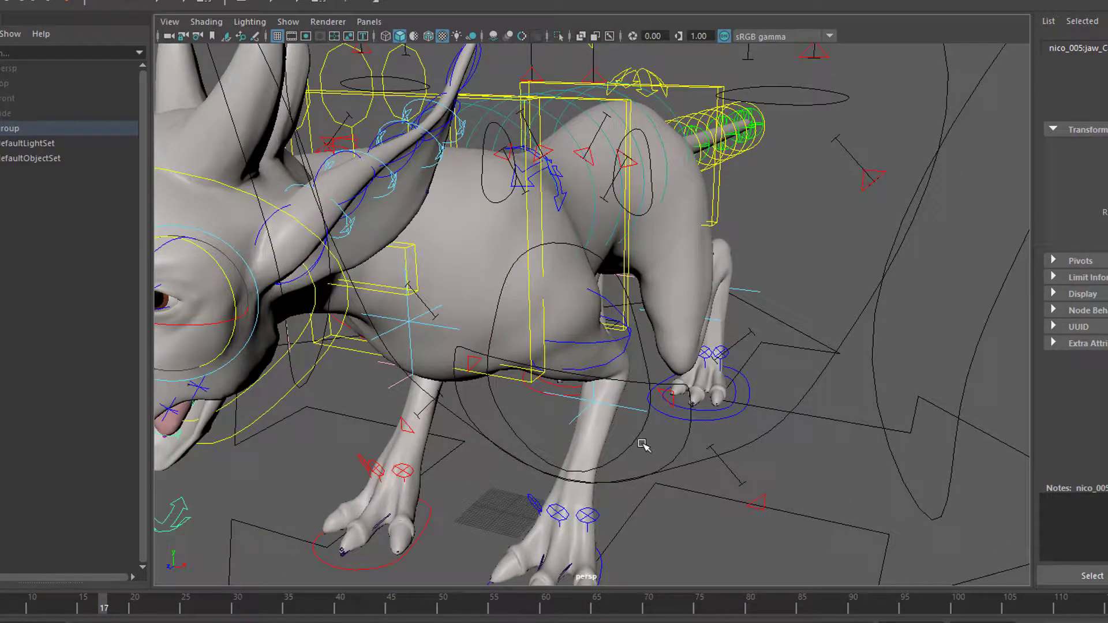
pyautogui.keyDown('alt'); pyautogui.moveTo(652, 425); pyautogui.dragTo(721, 447); pyautogui.keyUp('alt')
pyautogui.keyDown('alt'); pyautogui.moveTo(721, 447); pyautogui.dragTo(877, 458, button='right'); pyautogui.keyUp('alt')
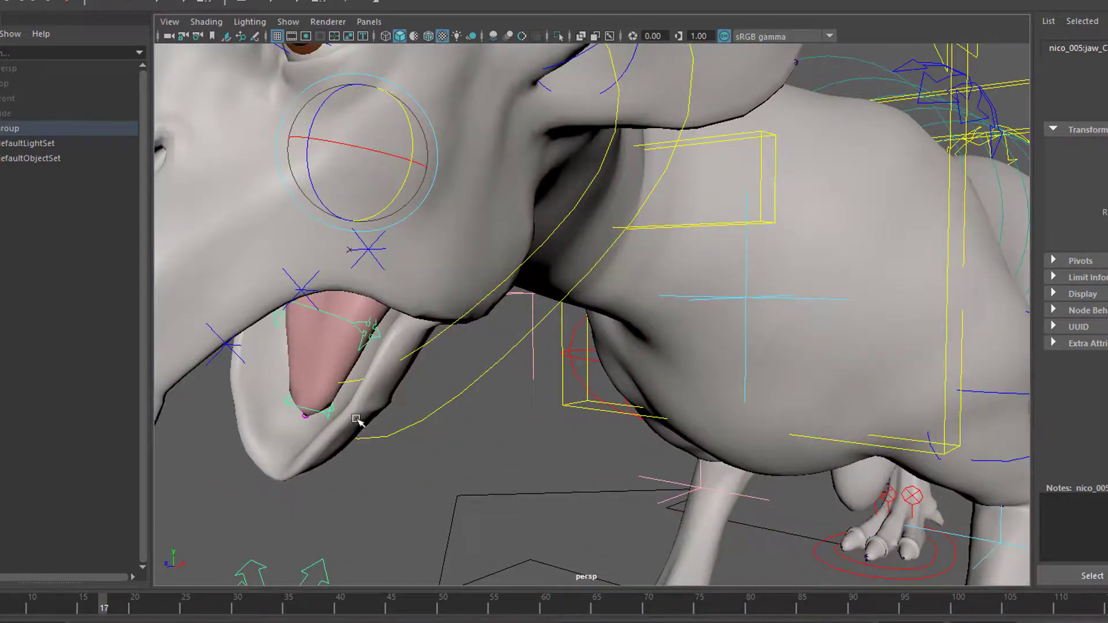
pyautogui.click(316, 413)
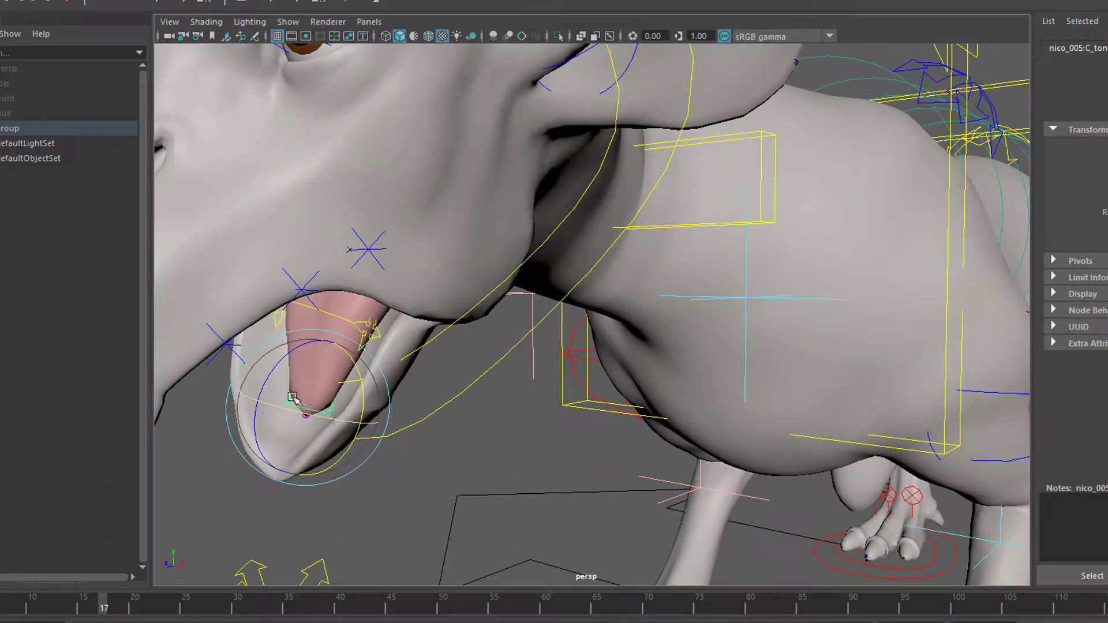
pyautogui.moveTo(271, 375); pyautogui.dragTo(288, 359)
# - Move the tongue tip control slightly forward and lower the control at the base of the tongue
pyautogui.press('w')
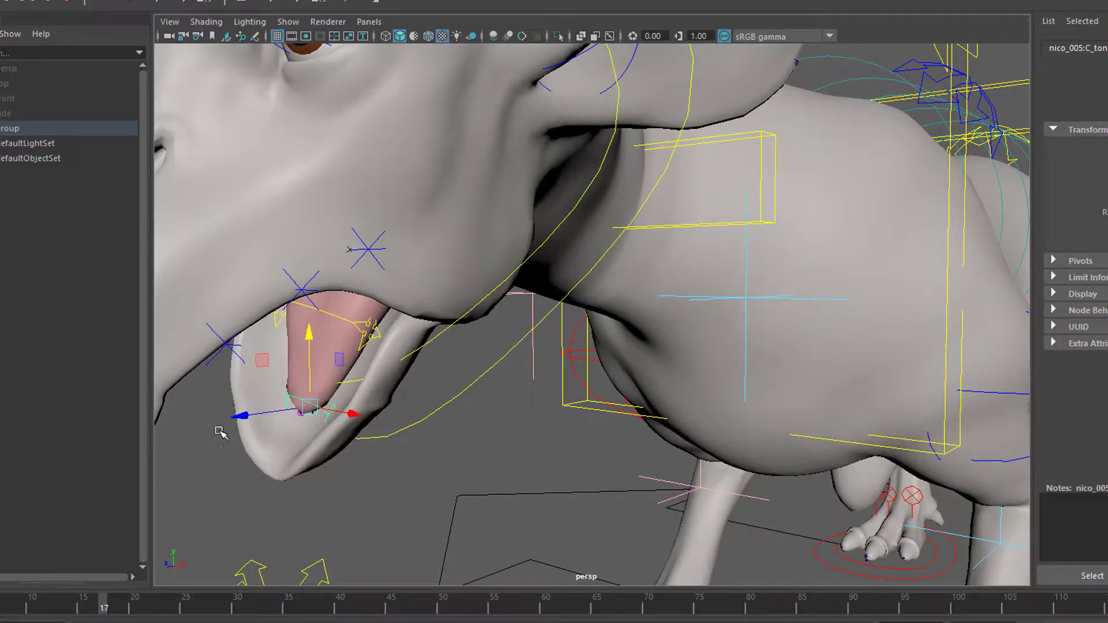
pyautogui.click(253, 426)
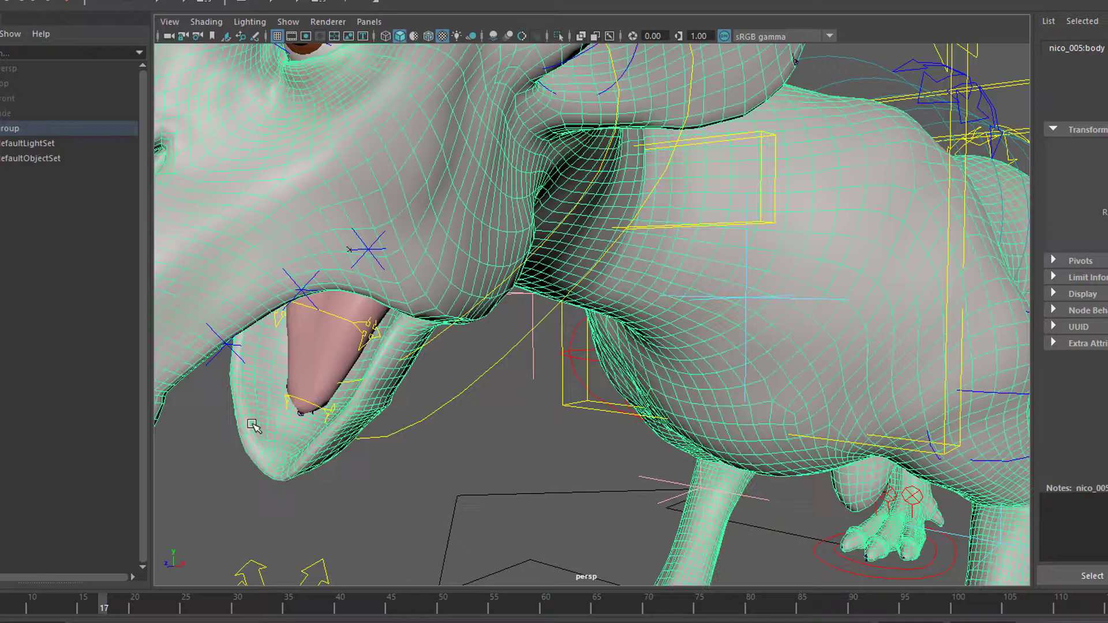
pyautogui.click(288, 397)
pyautogui.click(299, 408)
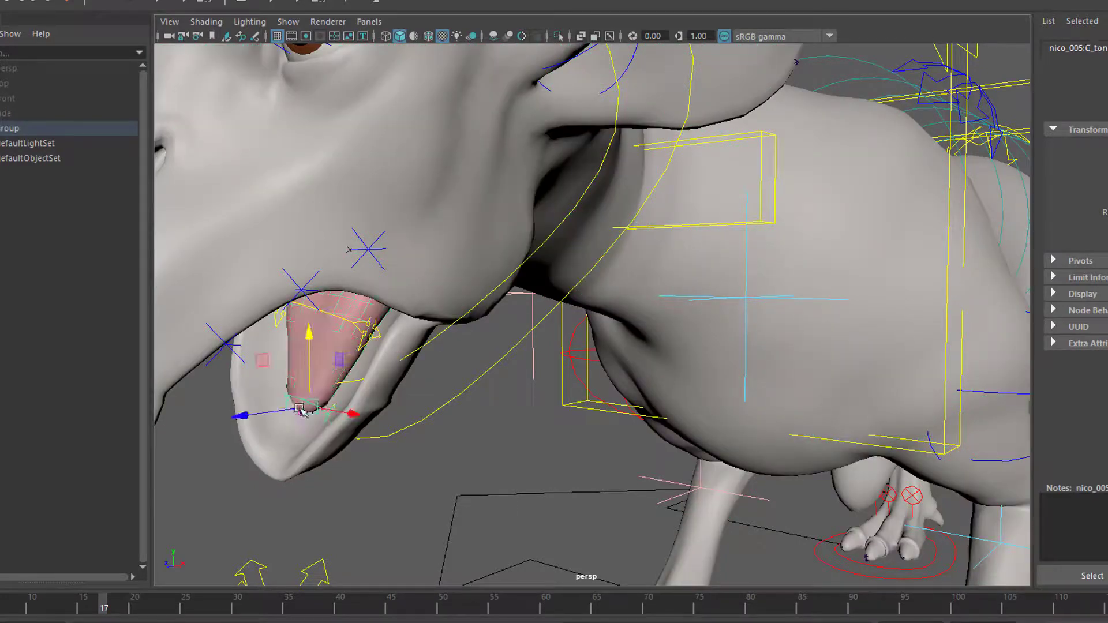
pyautogui.moveTo(239, 420)
pyautogui.mouseDown()
pyautogui.moveTo(191, 425)
pyautogui.moveTo(267, 421)
pyautogui.moveTo(242, 421)
pyautogui.mouseUp()
pyautogui.click(365, 330)
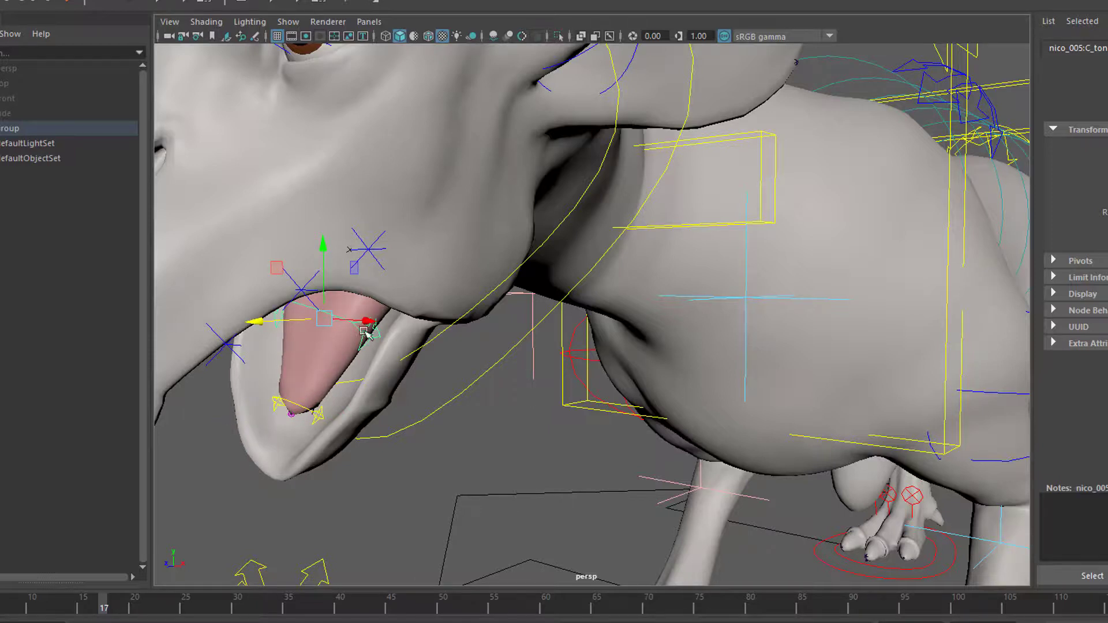
pyautogui.moveTo(320, 263); pyautogui.dragTo(375, 263)
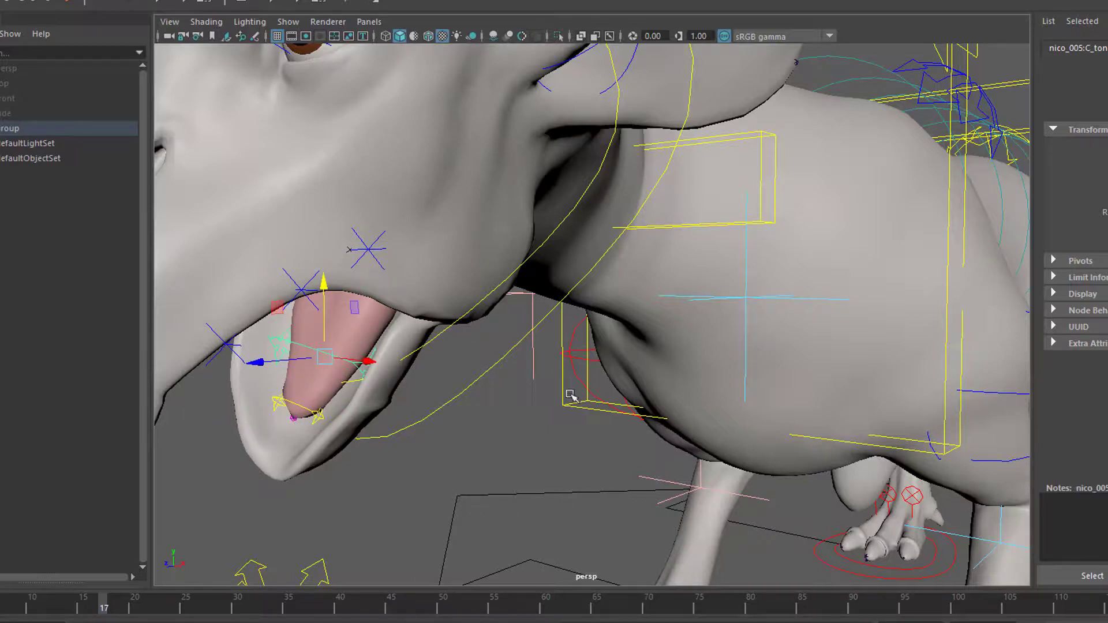
# - Select the main head control and move it up and down to test how the whole head follows
pyautogui.scroll(-5, 502, 489)
pyautogui.keyDown('alt'); pyautogui.moveTo(479, 497); pyautogui.dragTo(604, 535); pyautogui.keyUp('alt')
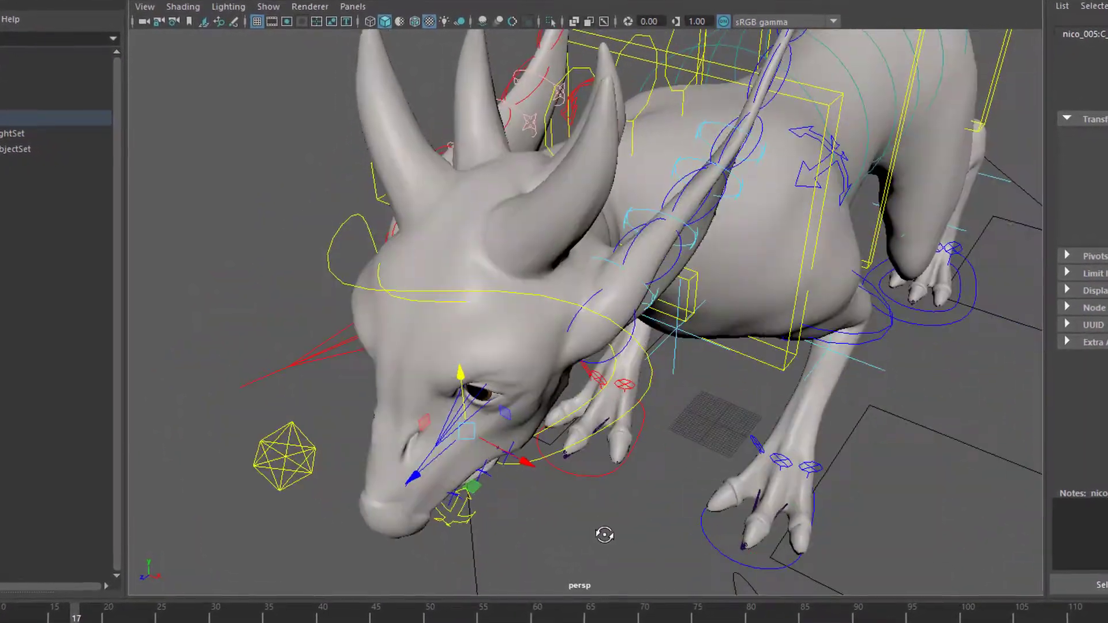
pyautogui.click(439, 285)
pyautogui.keyDown('alt'); pyautogui.moveTo(649, 405); pyautogui.dragTo(664, 388); pyautogui.keyUp('alt')
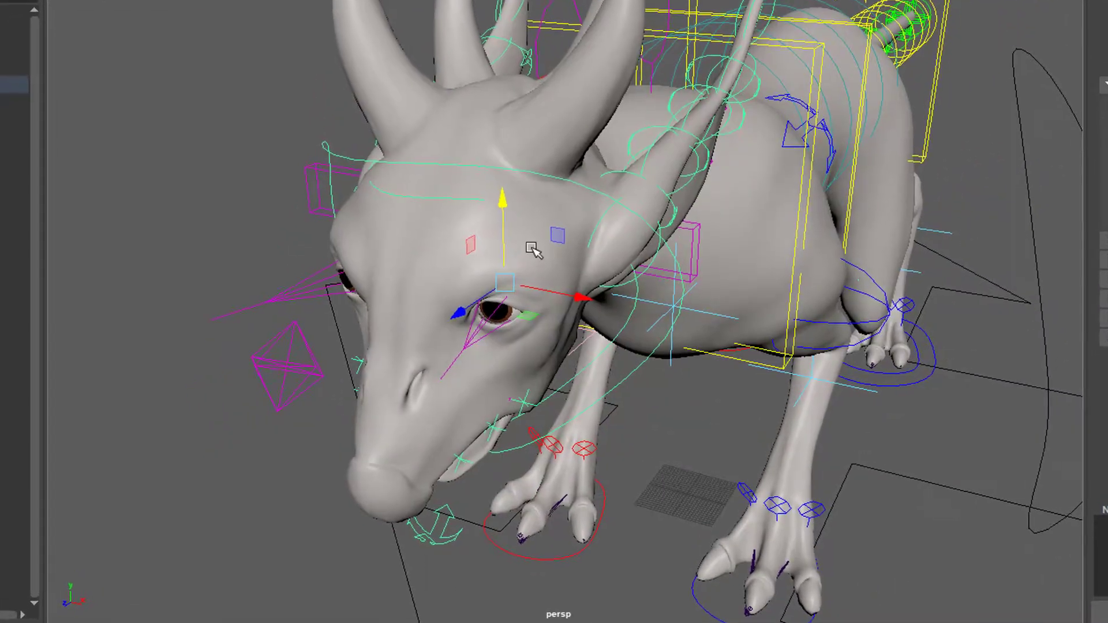
pyautogui.moveTo(502, 200)
pyautogui.mouseDown()
pyautogui.moveTo(494, 233)
pyautogui.moveTo(502, 168)
pyautogui.moveTo(511, 208)
pyautogui.mouseUp()
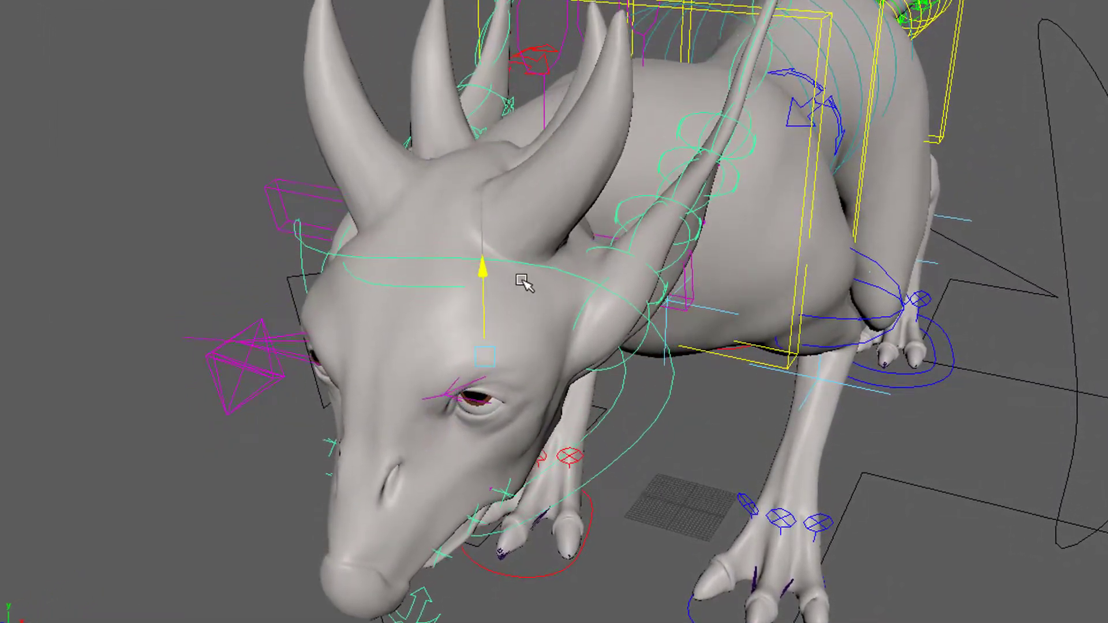
pyautogui.moveTo(522, 281); pyautogui.dragTo(525, 312)
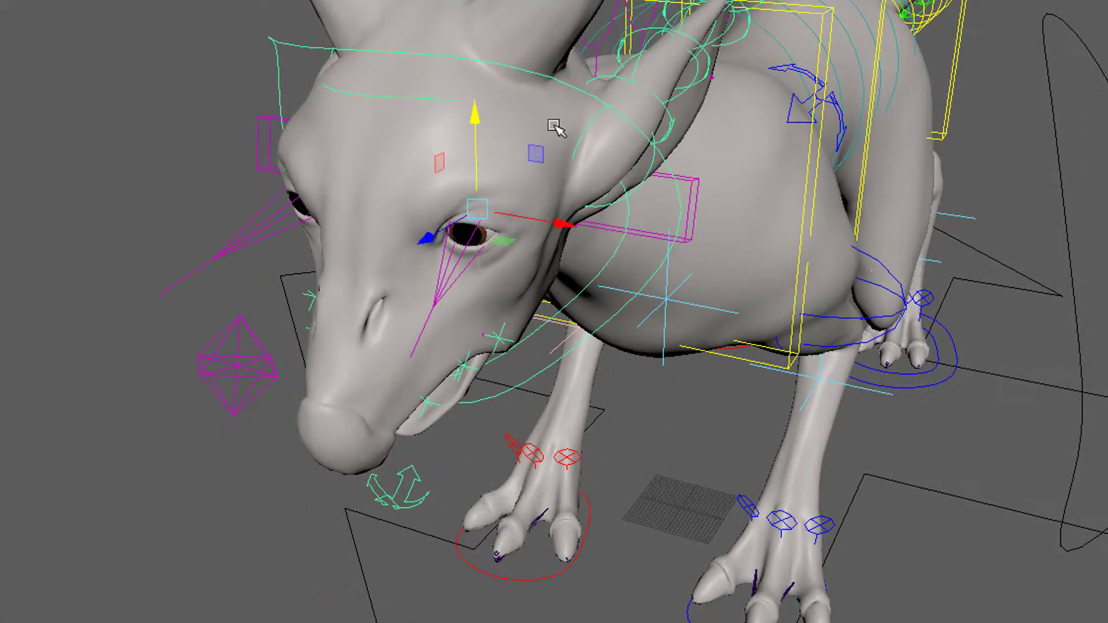
pyautogui.keyDown('alt'); pyautogui.moveTo(552, 125); pyautogui.dragTo(597, 364); pyautogui.keyUp('alt')
# - From a side view, move the head control vertically to flex the neck, leaving the head in a lowered position
pyautogui.keyDown('alt'); pyautogui.moveTo(671, 503); pyautogui.dragTo(680, 489, button='right'); pyautogui.keyUp('alt')
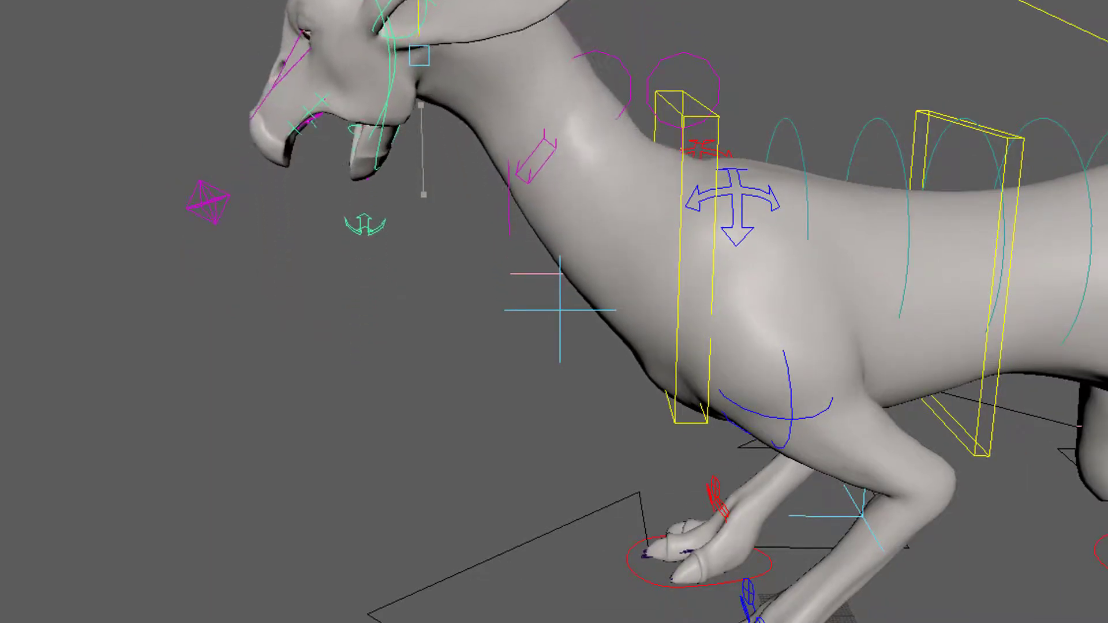
pyautogui.moveTo(470, 70); pyautogui.dragTo(471, 4)
pyautogui.moveTo(511, 76); pyautogui.dragTo(526, 2)
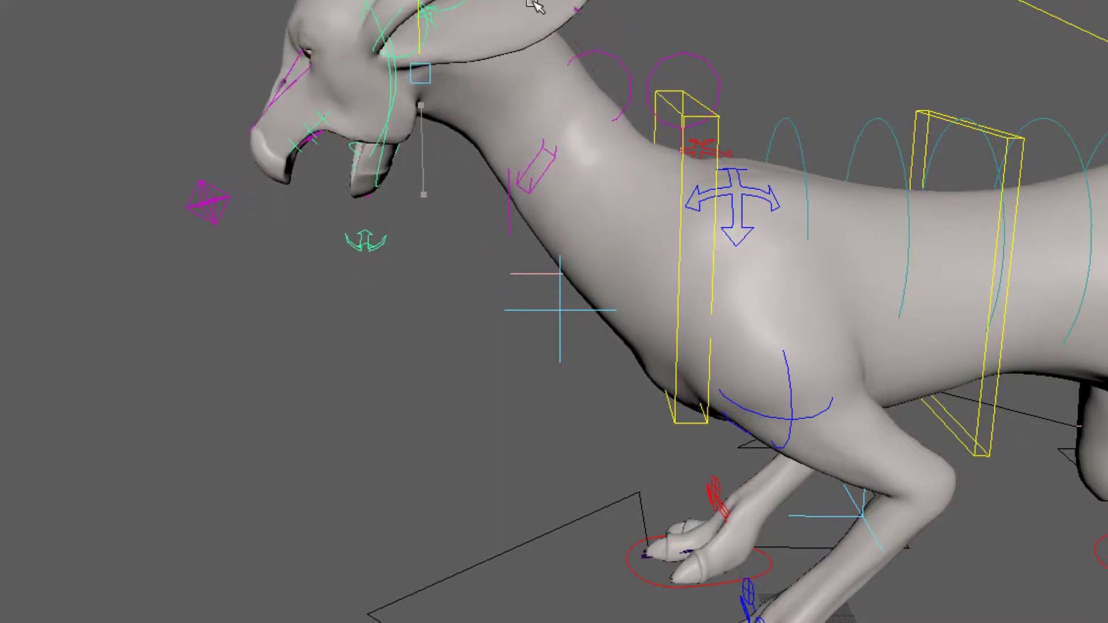
pyautogui.moveTo(548, 55); pyautogui.dragTo(574, 23)
pyautogui.moveTo(575, 88); pyautogui.dragTo(580, 46)
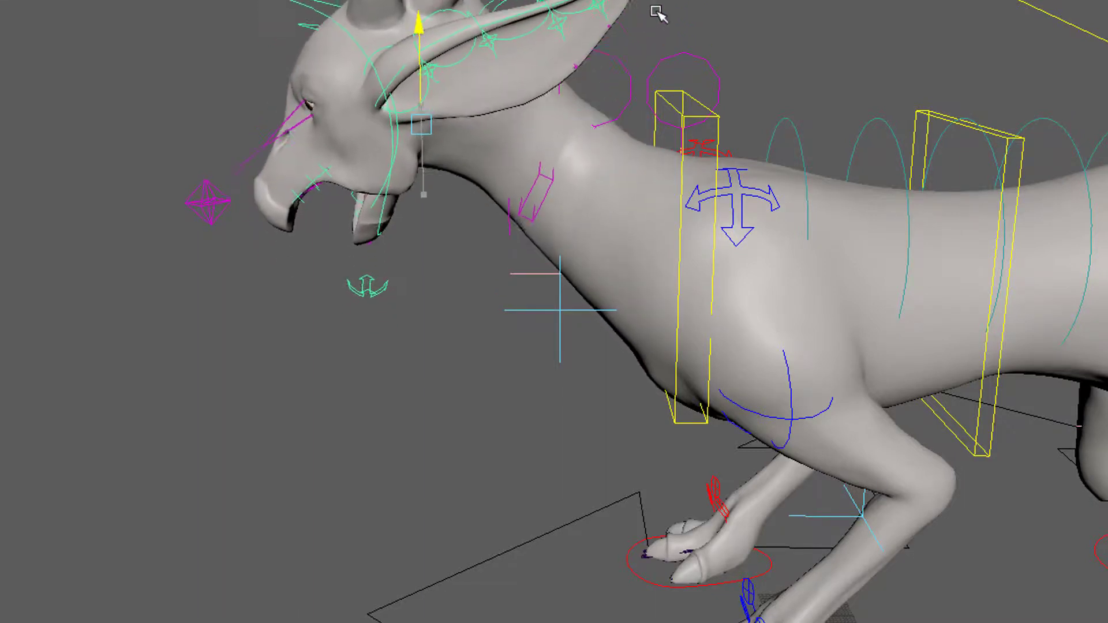
pyautogui.moveTo(654, 100); pyautogui.dragTo(668, 81, button='middle')
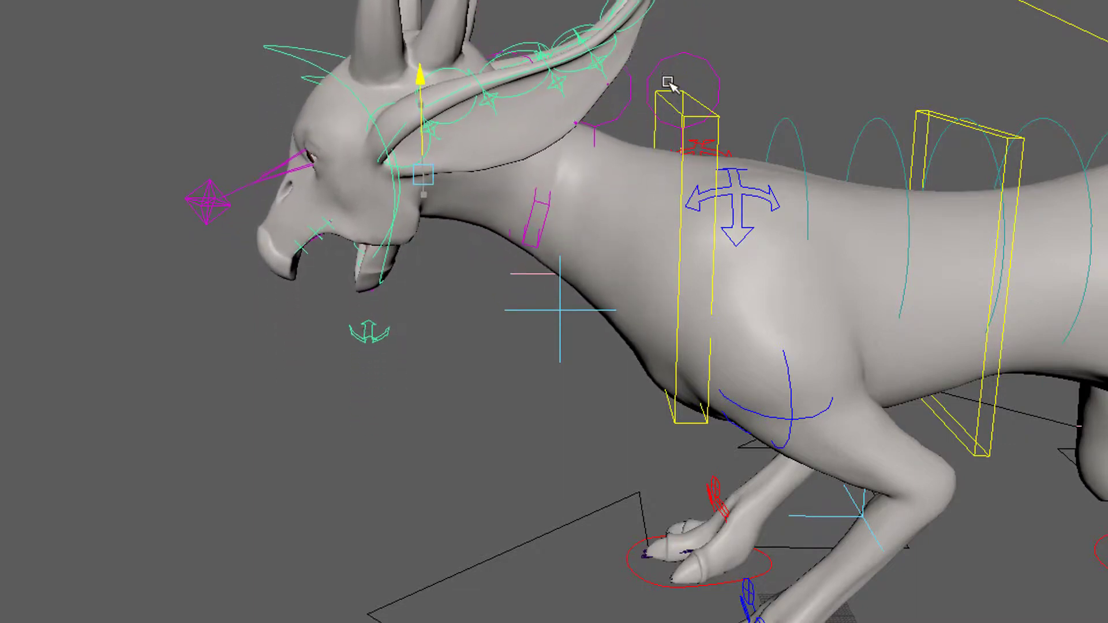
# - Select the central eye aim control and move it down and sideways to a Translate X of -10.470 and Y of -18.652
pyautogui.click(211, 197)
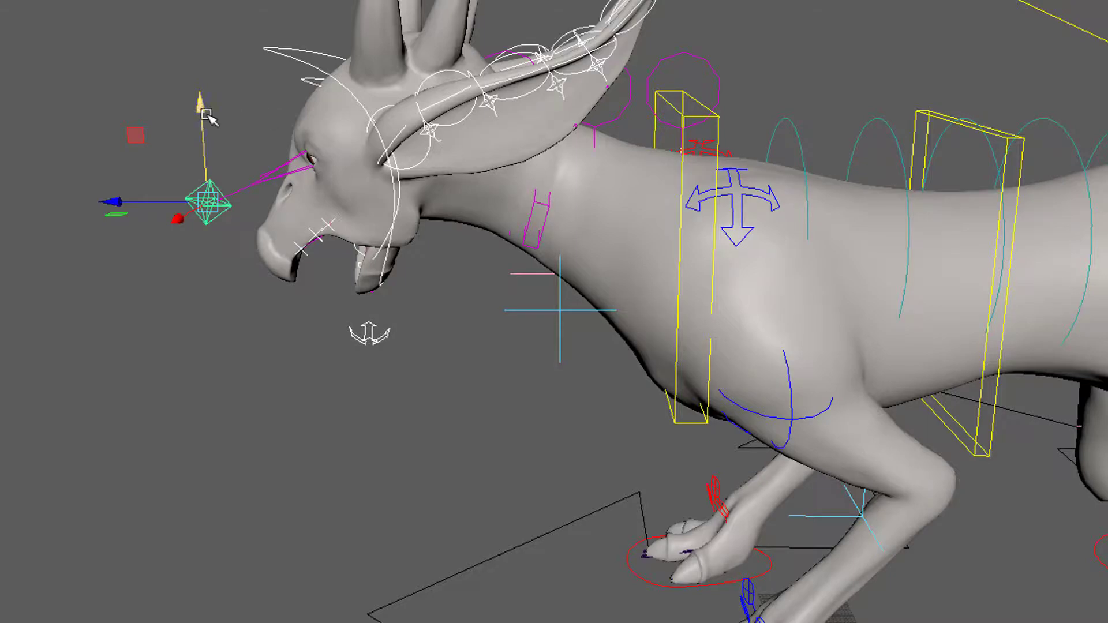
pyautogui.moveTo(207, 116); pyautogui.dragTo(240, 183, button='middle')
pyautogui.keyDown('alt'); pyautogui.moveTo(359, 348); pyautogui.dragTo(352, 319); pyautogui.keyUp('alt')
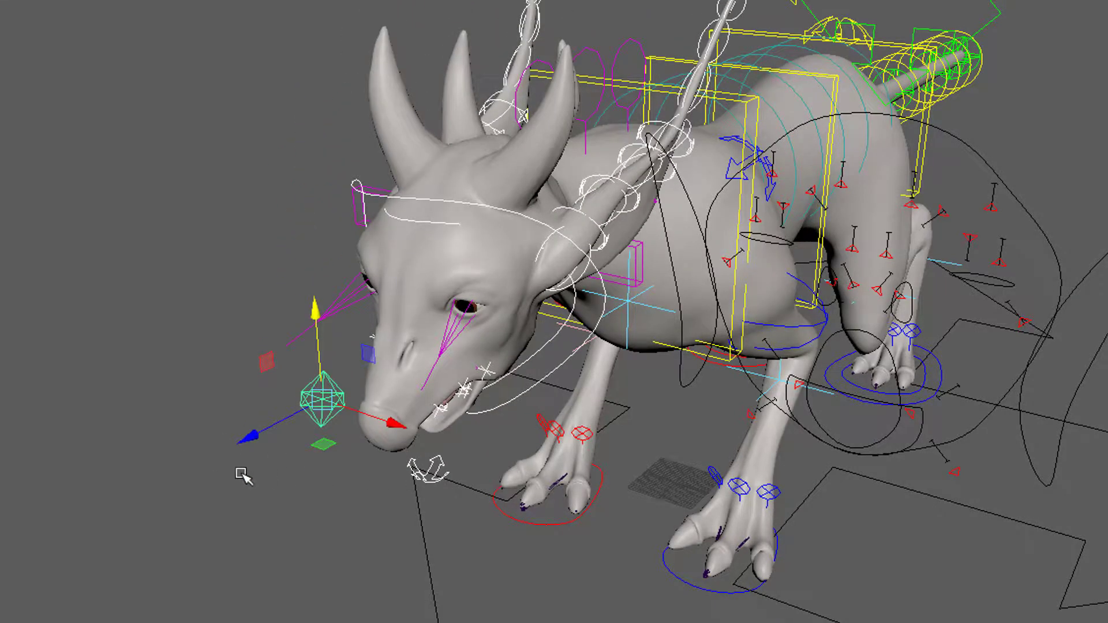
pyautogui.click(430, 465)
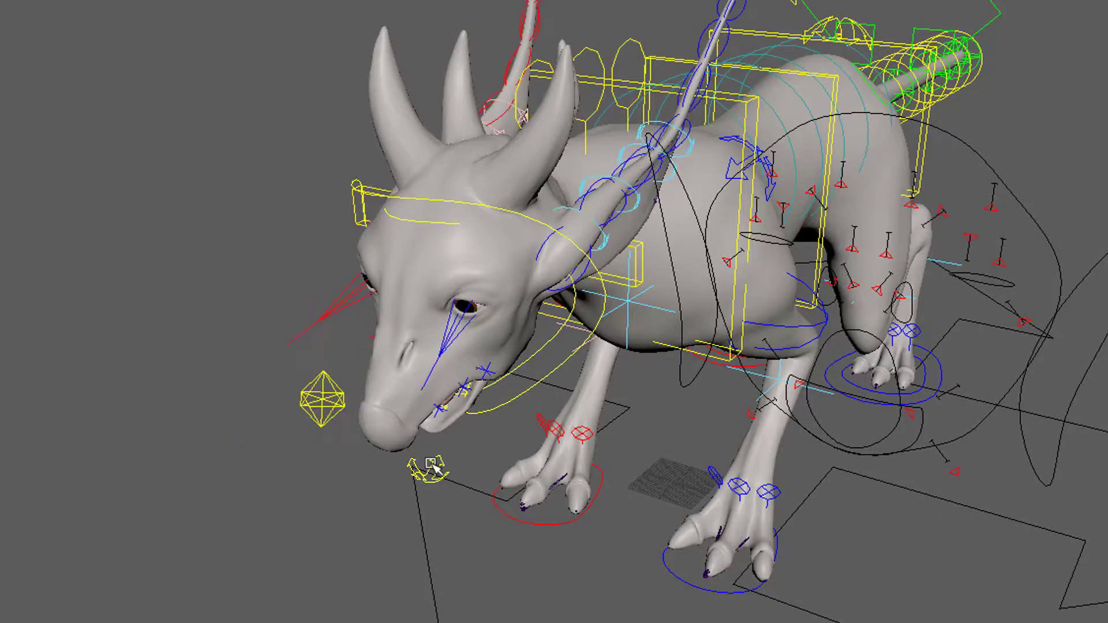
pyautogui.click(334, 397)
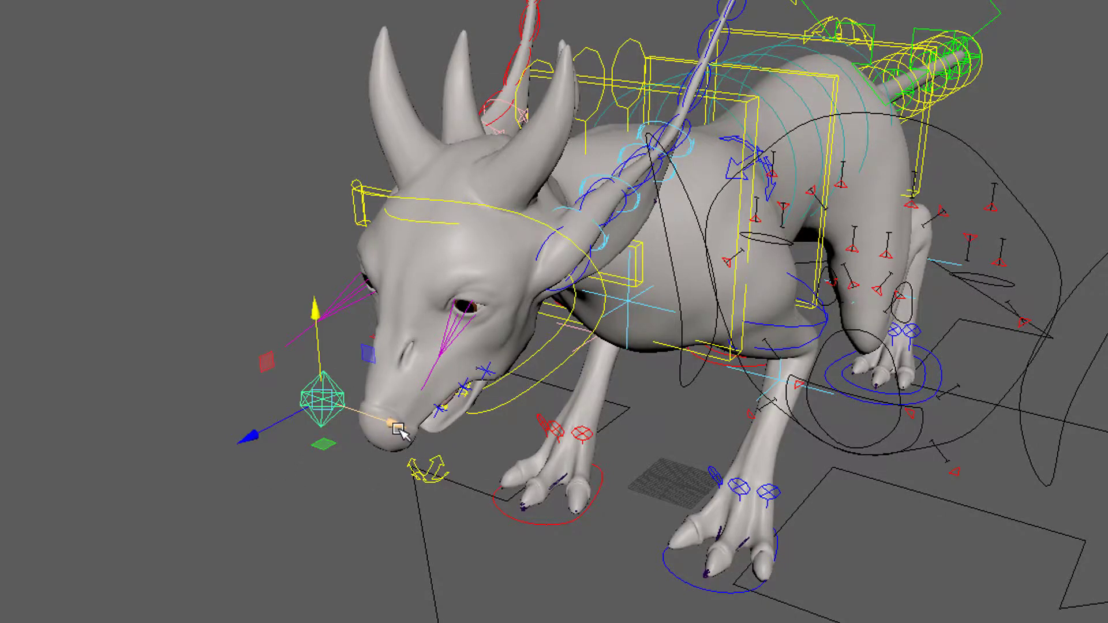
pyautogui.moveTo(398, 429); pyautogui.dragTo(363, 427)
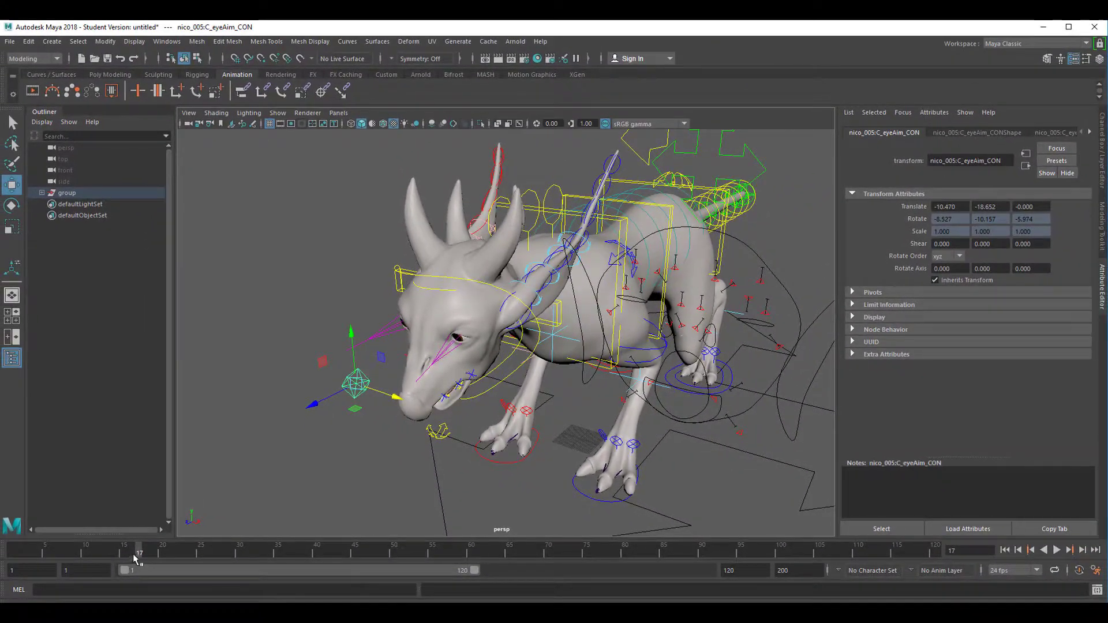
# - Key the eye aim control's translation at frame 1 and go to frame 120
pyautogui.moveTo(132, 552); pyautogui.dragTo(14, 555)
pyautogui.hotkey('shift', 'w')
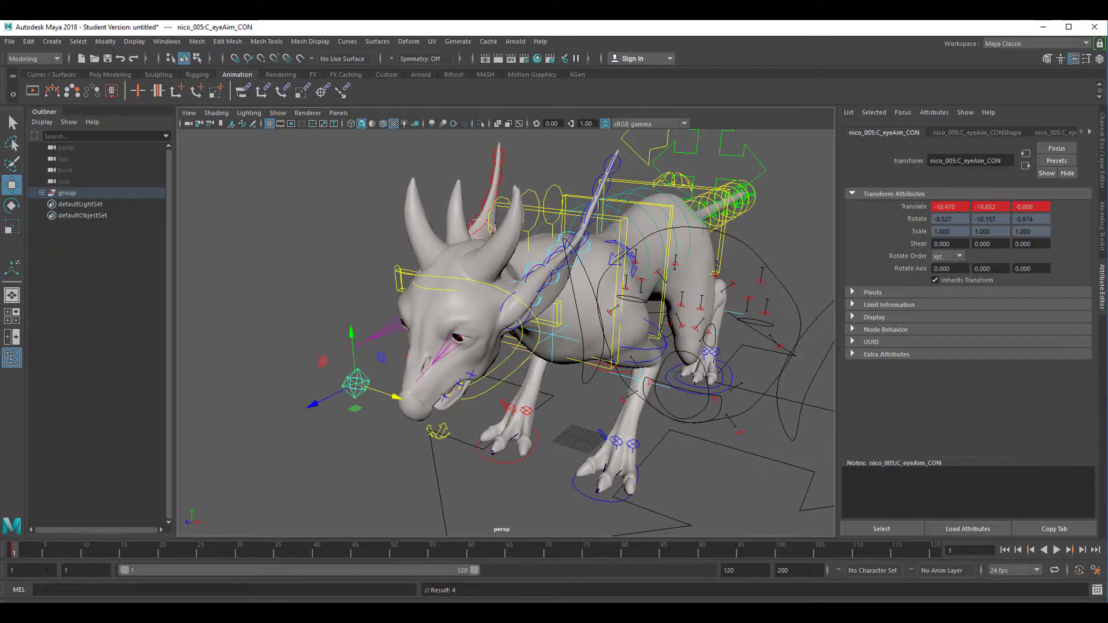
pyautogui.hotkey('alt', 'v')
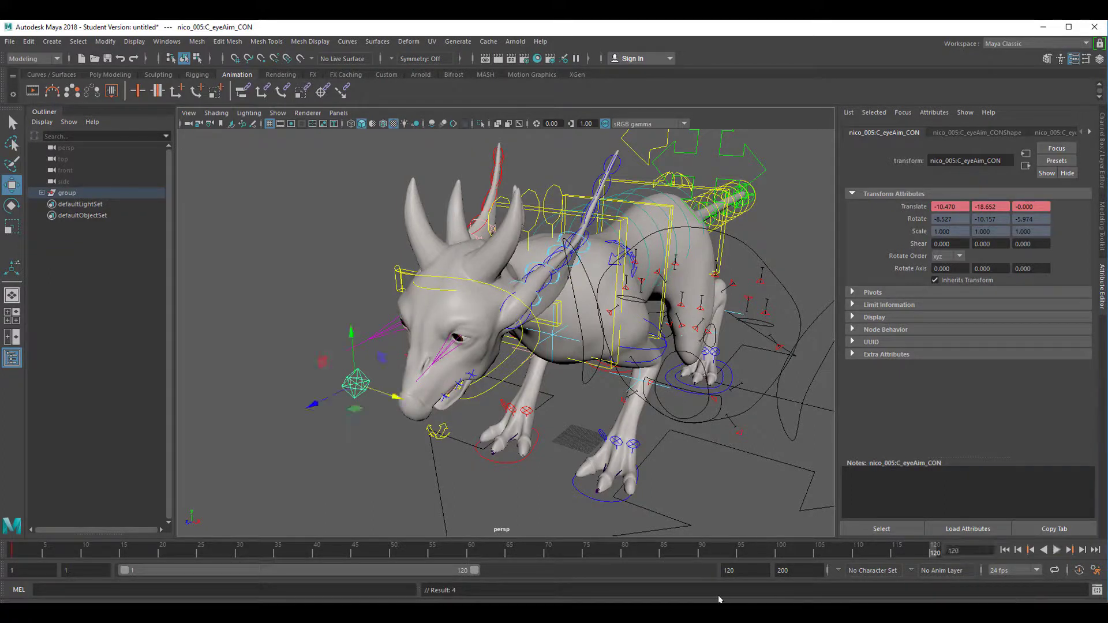
# - At frame 60, move the eye aim control to Translate X -28.910 and Y -32.332 and key it
pyautogui.moveTo(676, 559); pyautogui.dragTo(470, 558)
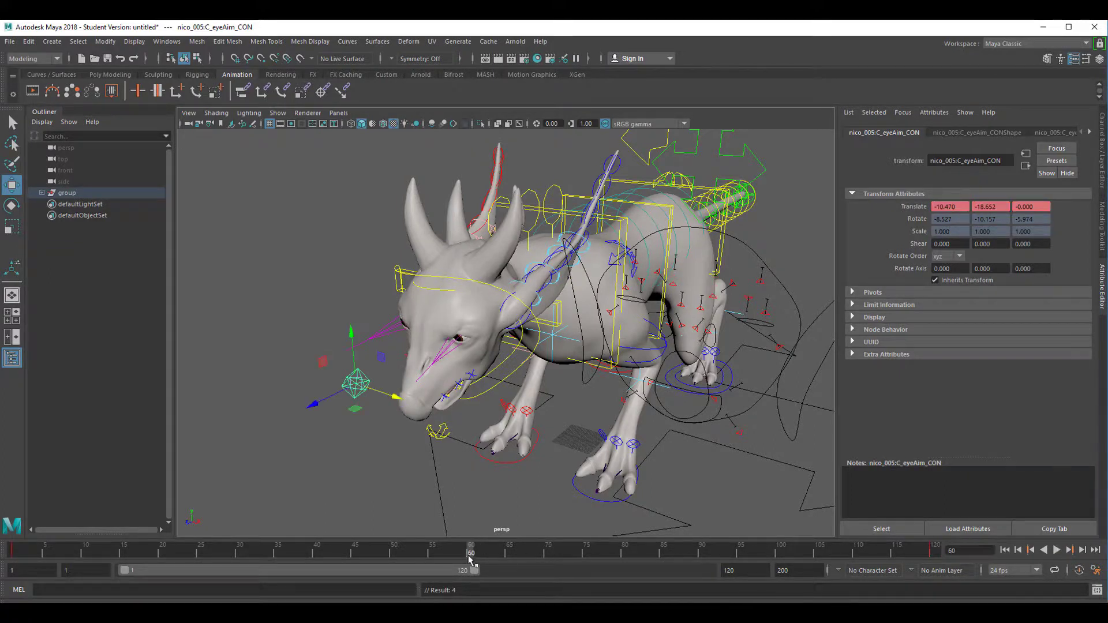
pyautogui.moveTo(400, 402); pyautogui.dragTo(355, 396, button='middle')
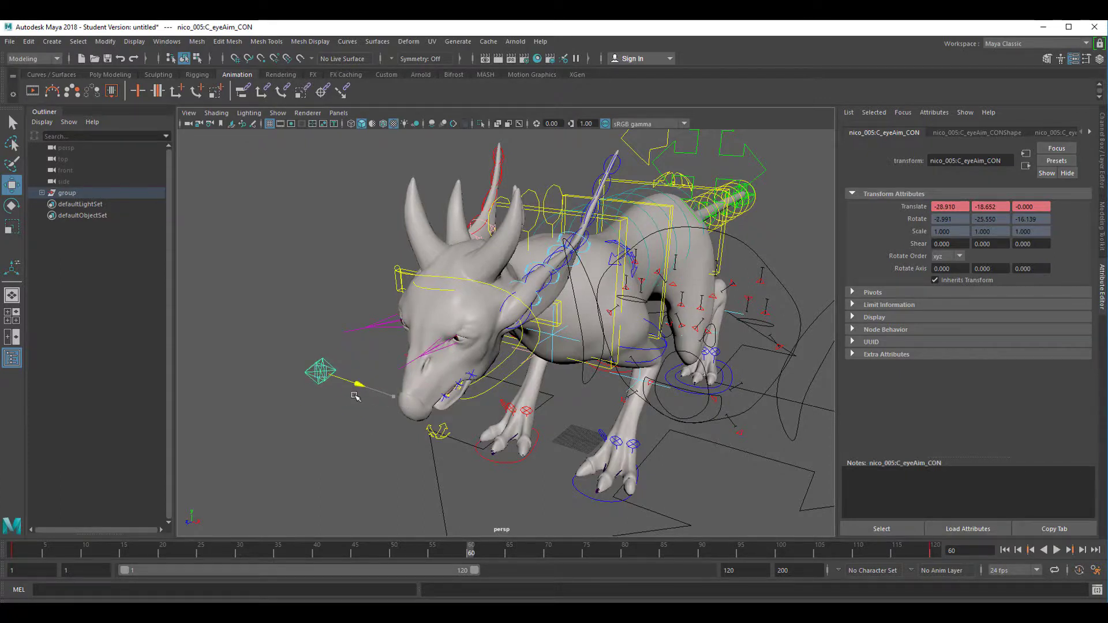
pyautogui.moveTo(313, 322); pyautogui.dragTo(319, 358)
pyautogui.press('s')
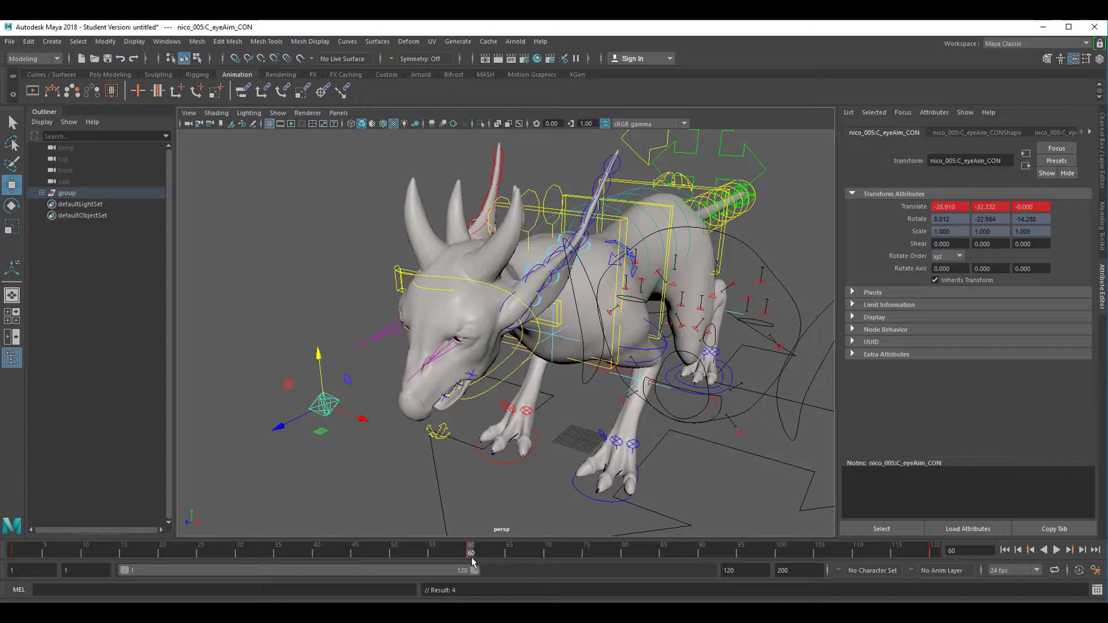
# - Play the eye aim animation from the first frame and examine the eyes up close from the front
pyautogui.keyDown('alt'); pyautogui.moveTo(541, 449); pyautogui.dragTo(635, 450, button='right'); pyautogui.keyUp('alt')
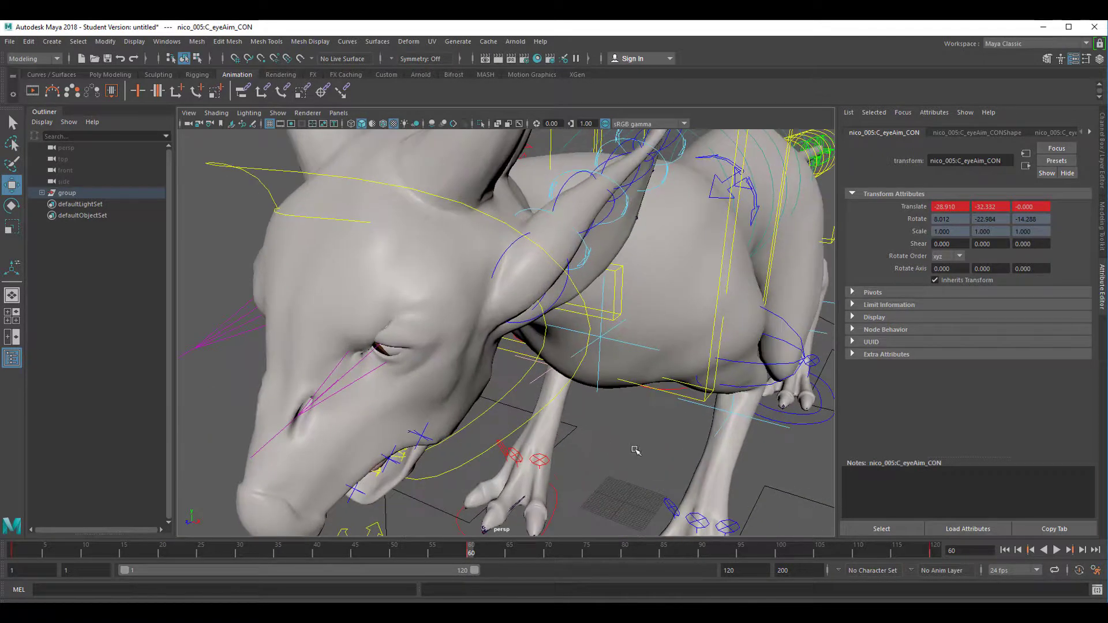
pyautogui.keyDown('alt'); pyautogui.moveTo(513, 468); pyautogui.dragTo(642, 449); pyautogui.keyUp('alt')
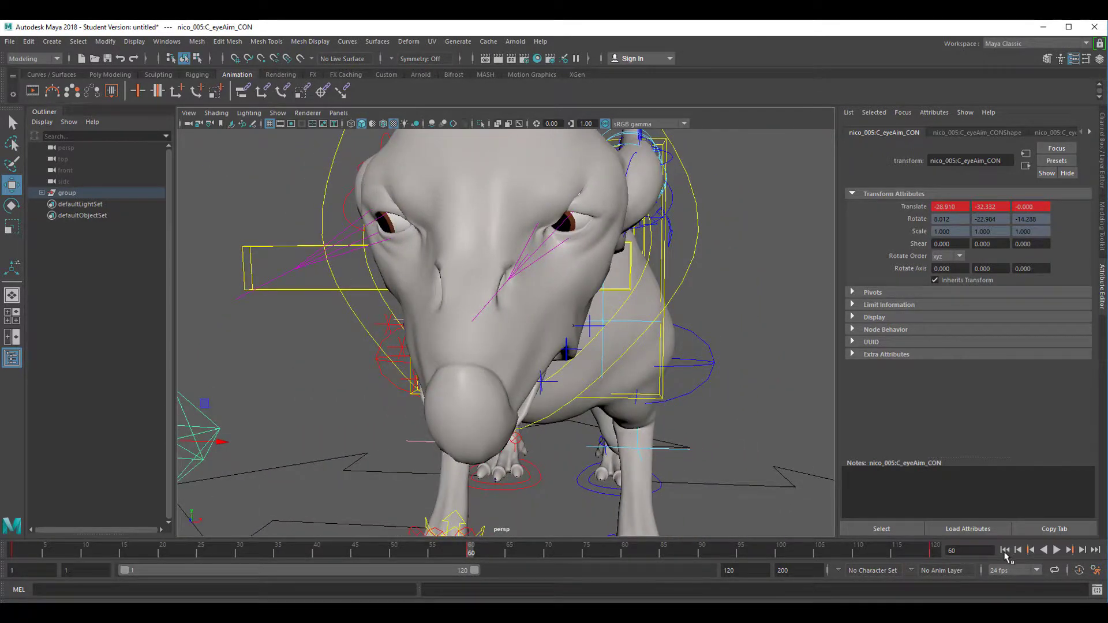
pyautogui.click(1004, 551)
pyautogui.click(1056, 550)
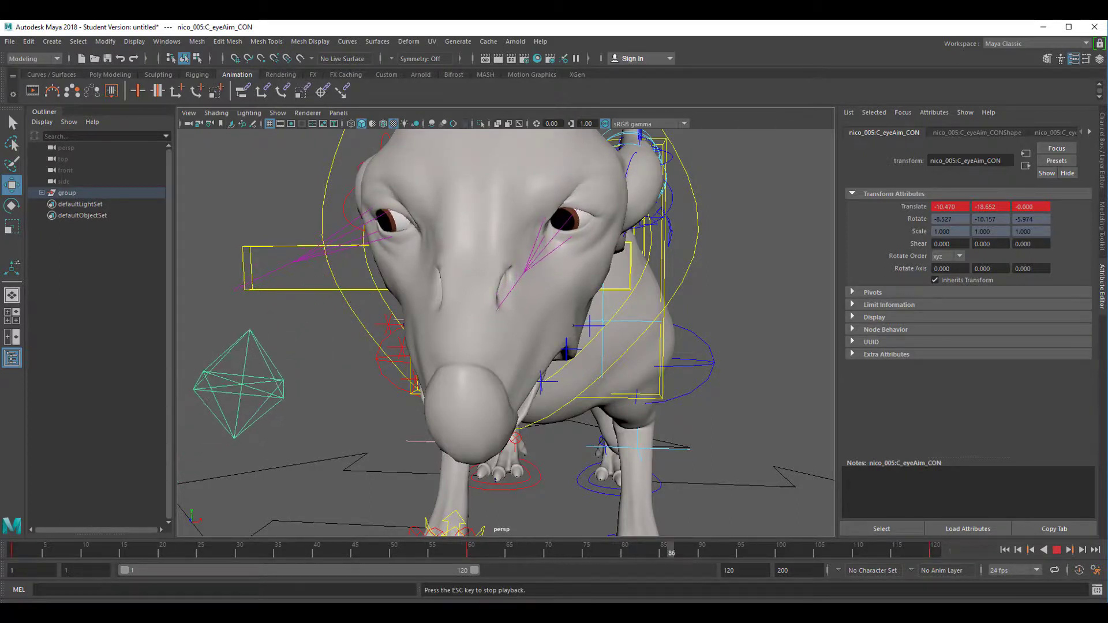
pyautogui.click(1056, 550)
# - Raise the left shoulder pole vector control to a Translate Y of 3.284 and undo a trial move along X
pyautogui.keyDown('alt'); pyautogui.moveTo(618, 473); pyautogui.dragTo(628, 470); pyautogui.keyUp('alt')
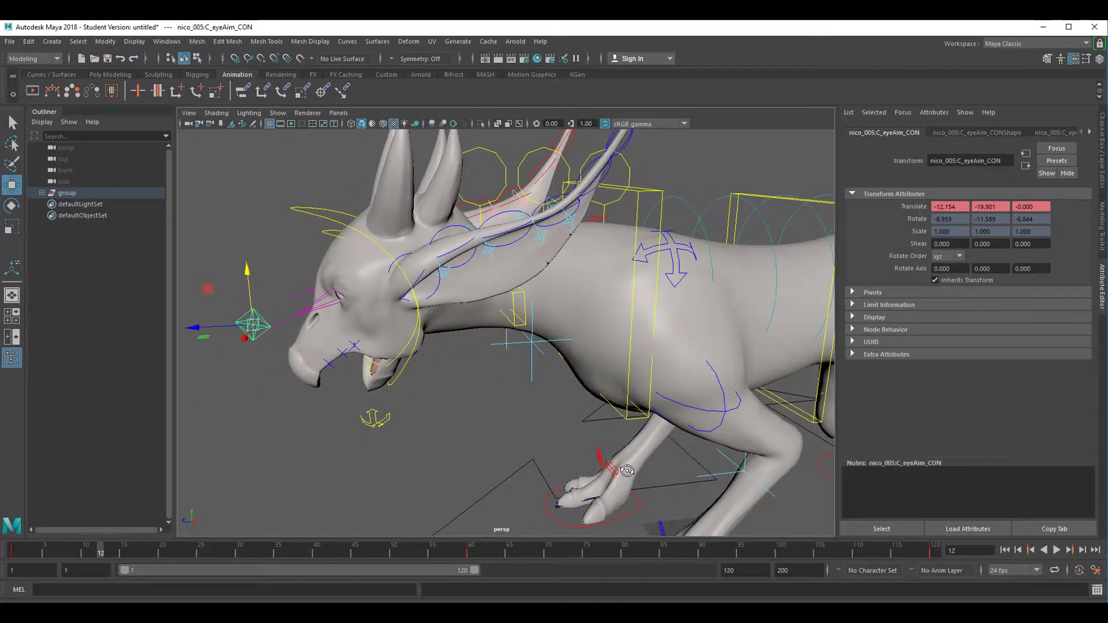
pyautogui.click(535, 345)
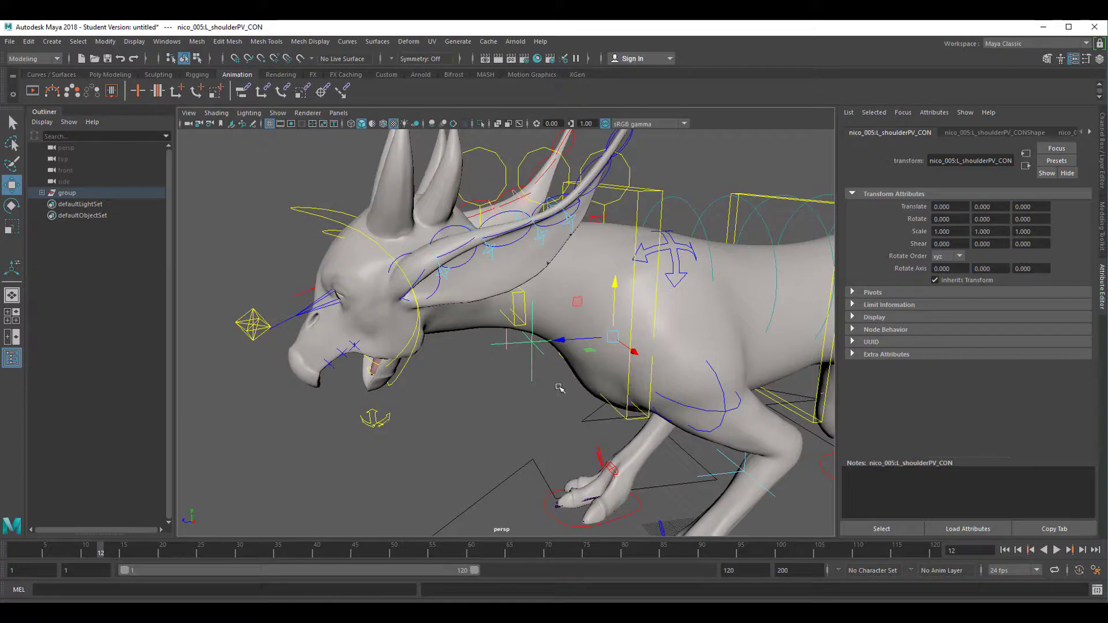
pyautogui.click(561, 349)
pyautogui.click(526, 402)
pyautogui.click(531, 367)
pyautogui.moveTo(614, 287); pyautogui.dragTo(656, 278)
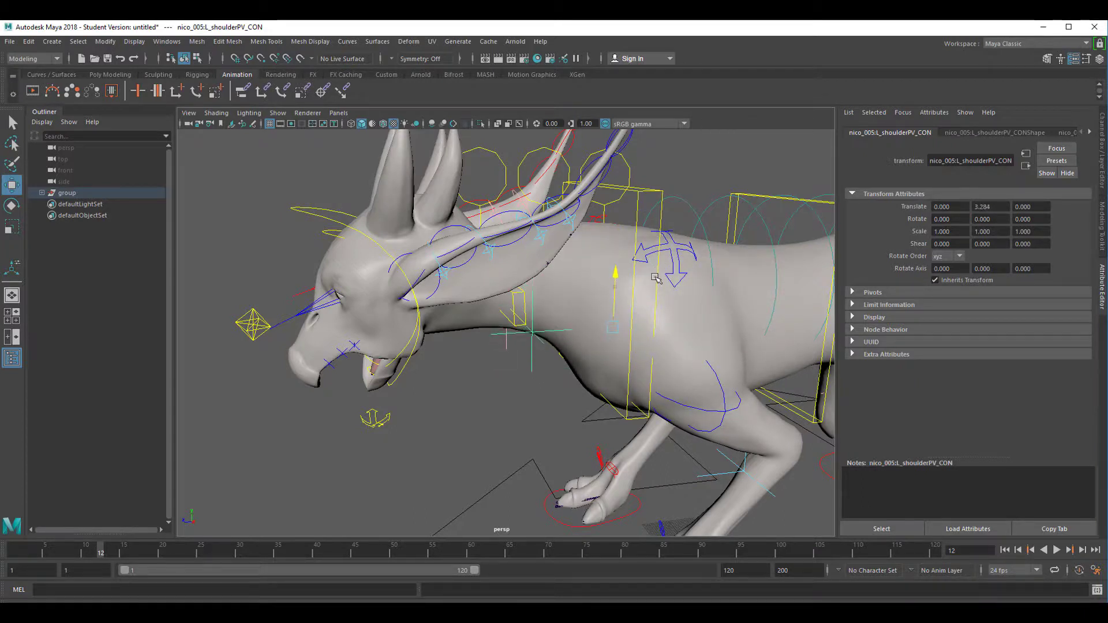
pyautogui.moveTo(632, 344)
pyautogui.mouseDown()
pyautogui.moveTo(652, 356)
pyautogui.moveTo(616, 333)
pyautogui.moveTo(628, 342)
pyautogui.mouseUp()
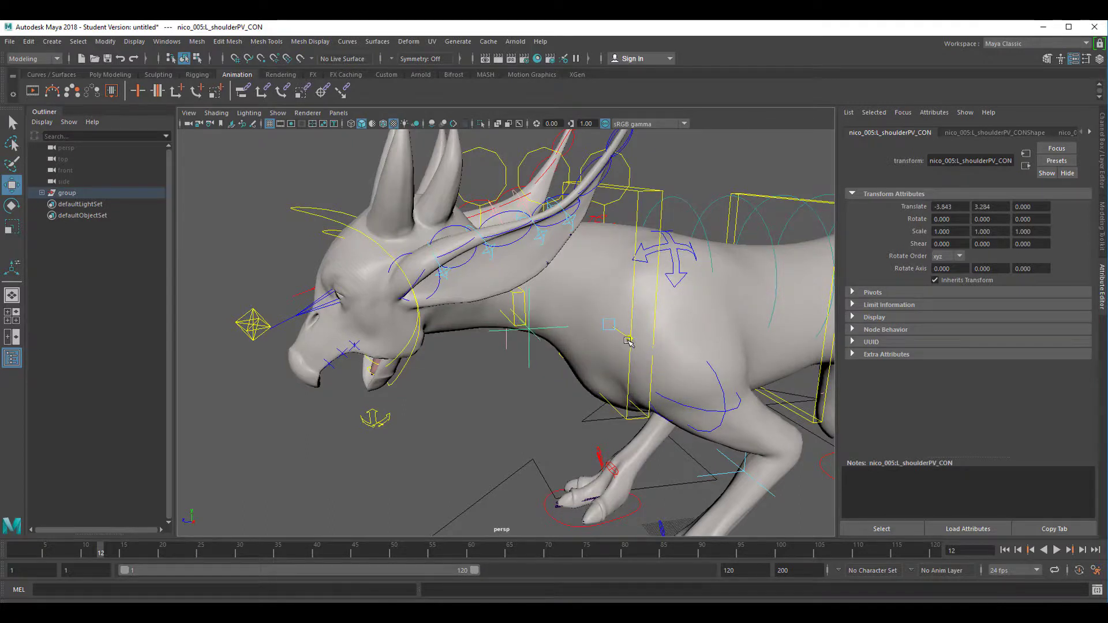
pyautogui.hotkey('ctrl', 'z')
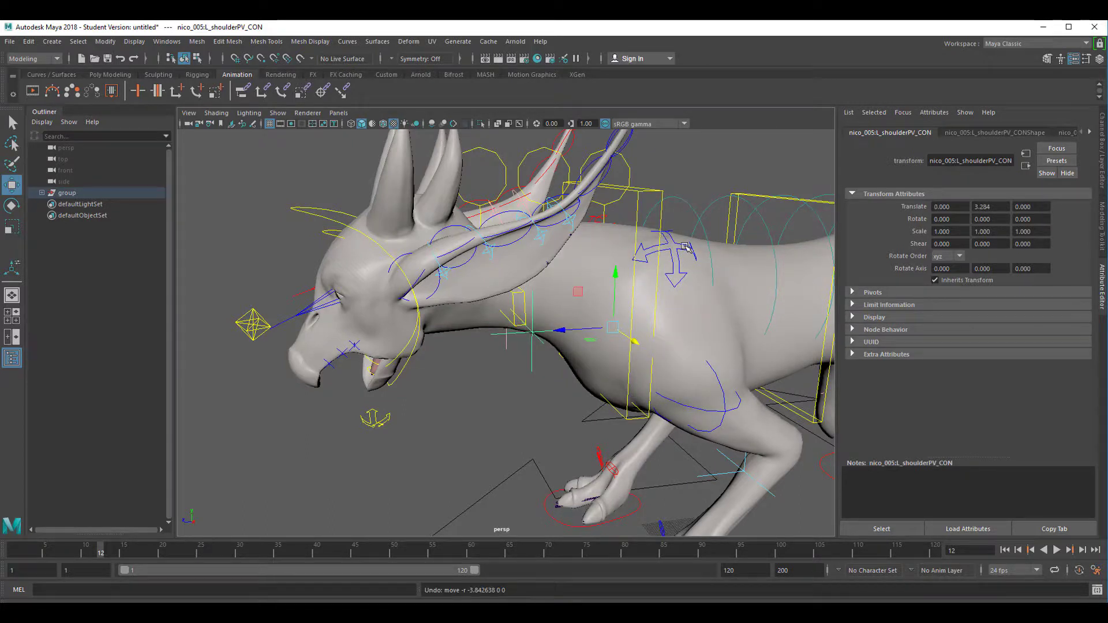
# - Move the left clavicle control up to a Translate Y of 1.123 and rotate it to -6.395 in X
pyautogui.click(686, 247)
pyautogui.moveTo(646, 230); pyautogui.dragTo(674, 229)
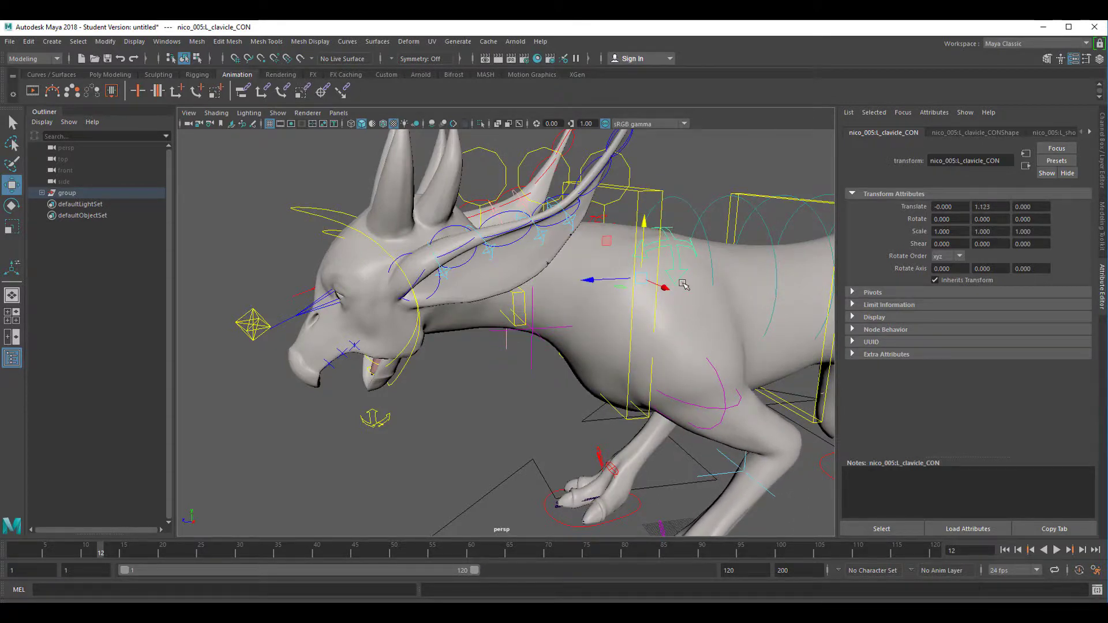
pyautogui.press('e')
pyautogui.moveTo(620, 297); pyautogui.dragTo(742, 316)
pyautogui.keyDown('alt'); pyautogui.moveTo(742, 315); pyautogui.dragTo(580, 327, button='right'); pyautogui.keyUp('alt')
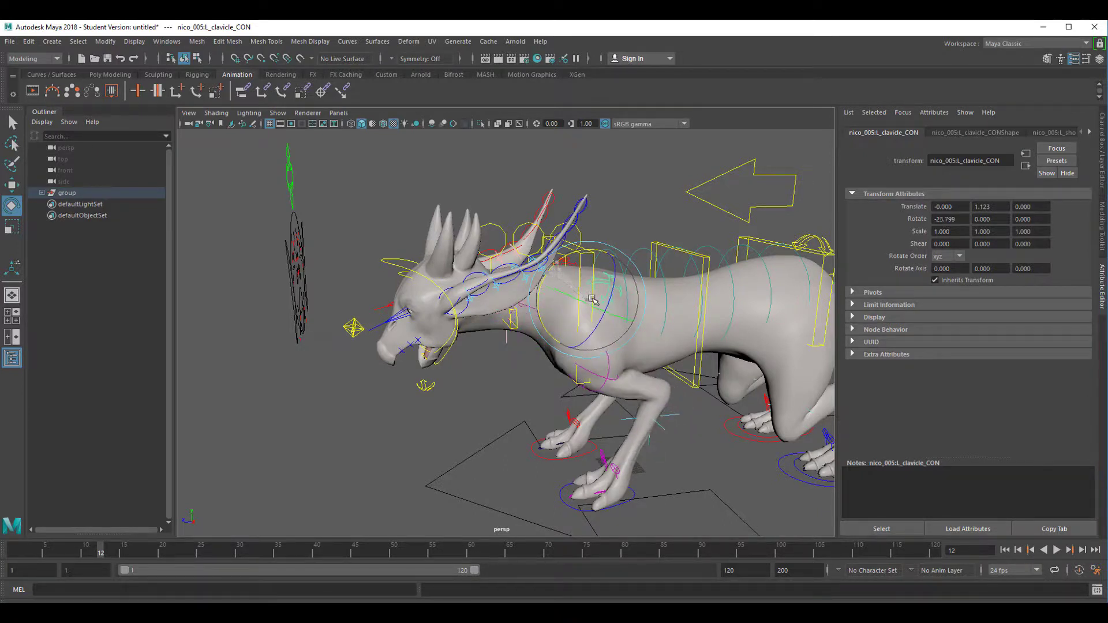
pyautogui.moveTo(591, 305); pyautogui.dragTo(612, 304)
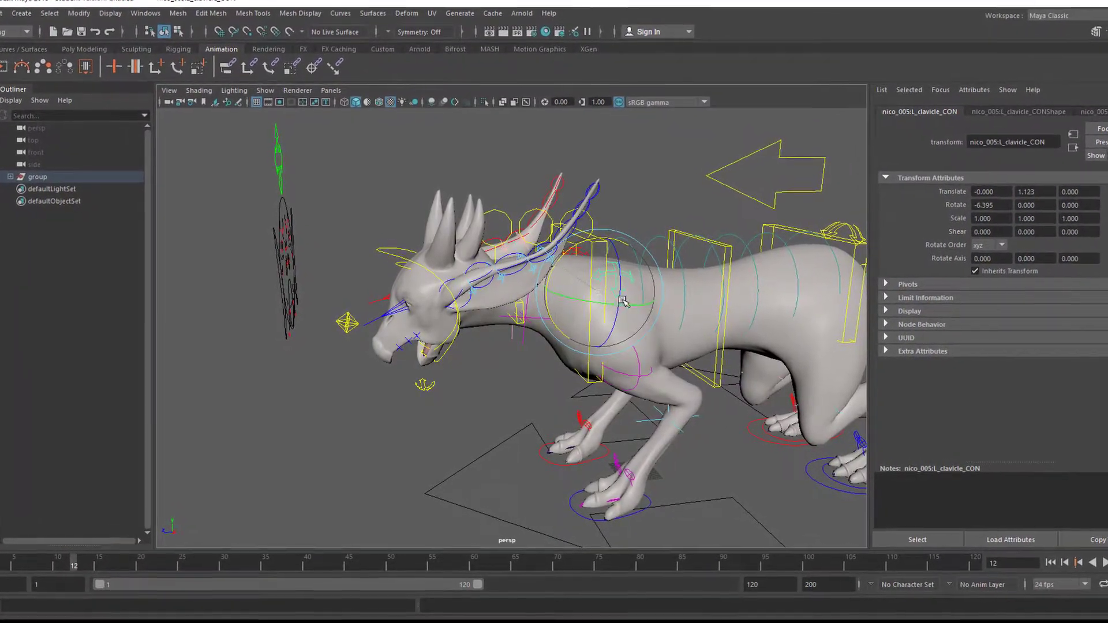
# - From a side view, select the hip control above the creature's rear and try rotating it
pyautogui.keyDown('alt'); pyautogui.moveTo(753, 431); pyautogui.dragTo(690, 460); pyautogui.keyUp('alt')
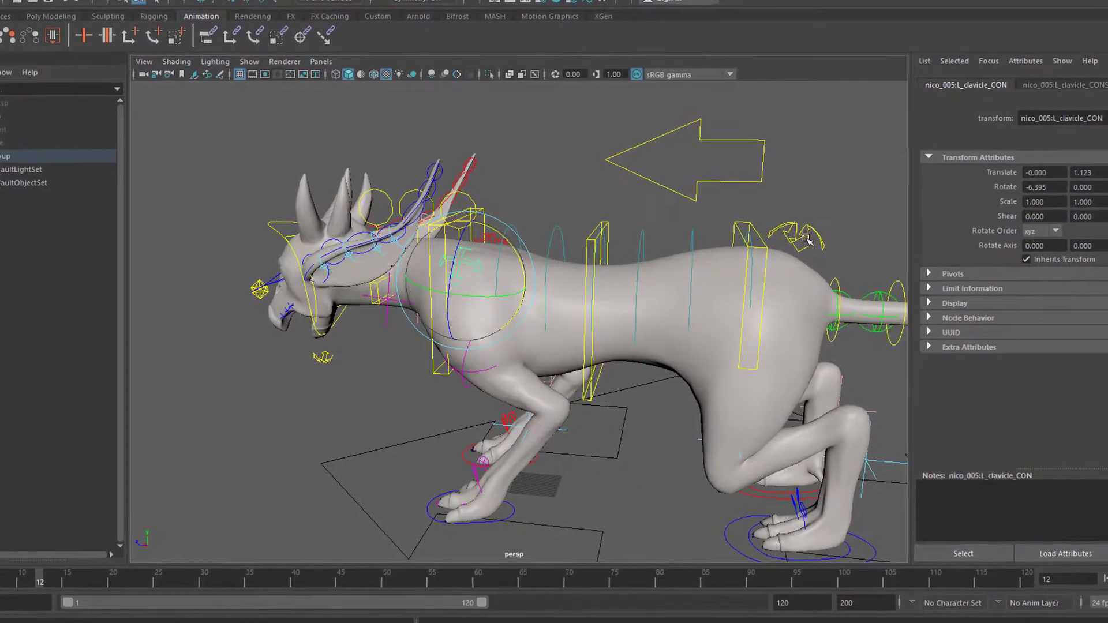
pyautogui.click(812, 231)
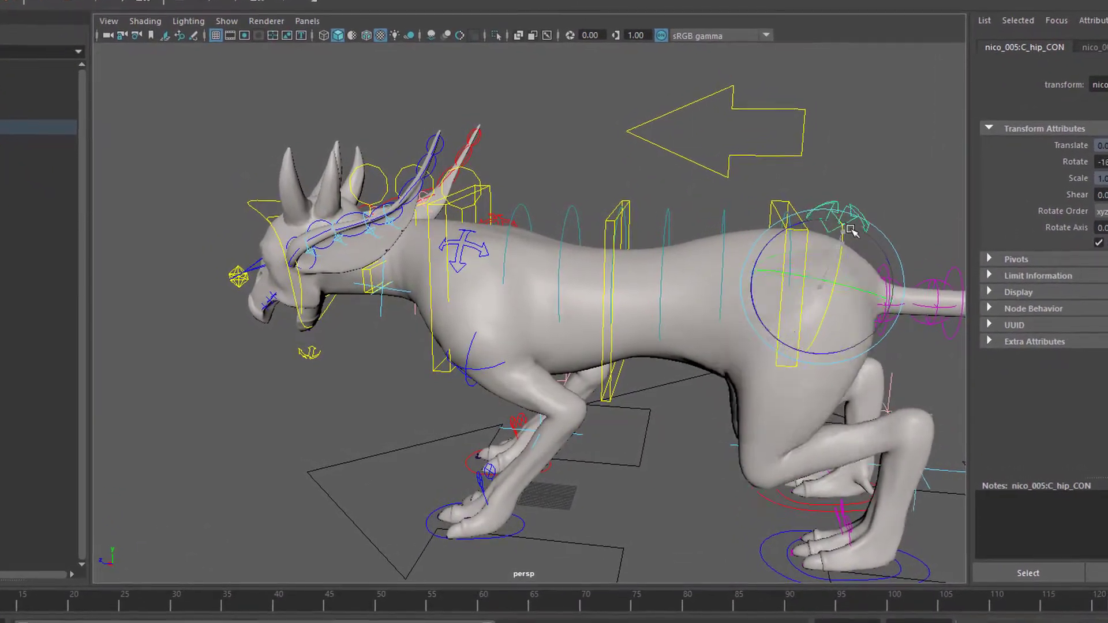
pyautogui.keyDown('alt'); pyautogui.moveTo(634, 453); pyautogui.dragTo(718, 496); pyautogui.keyUp('alt')
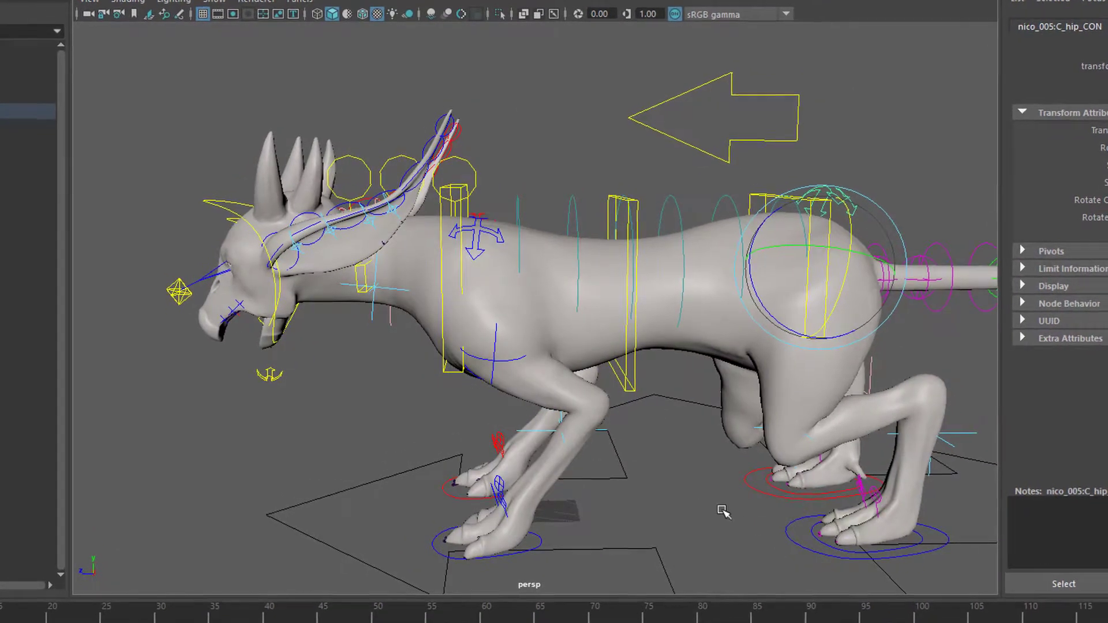
# - Select the left rear foot control and move it forward and backward along the ground to test the leg
pyautogui.click(810, 541)
pyautogui.click(866, 545)
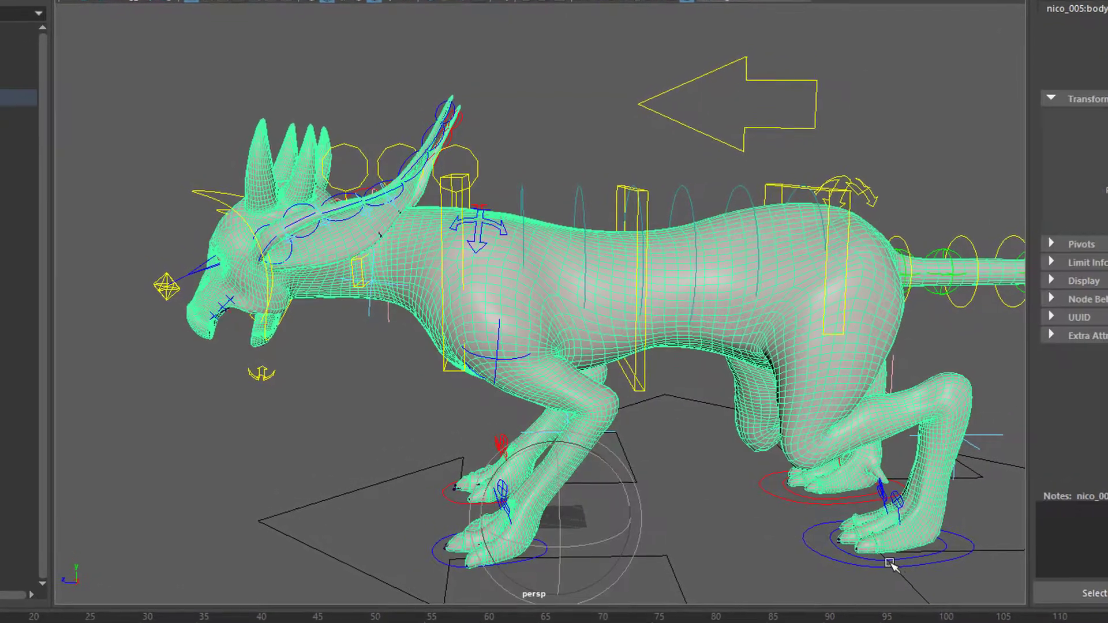
pyautogui.click(823, 555)
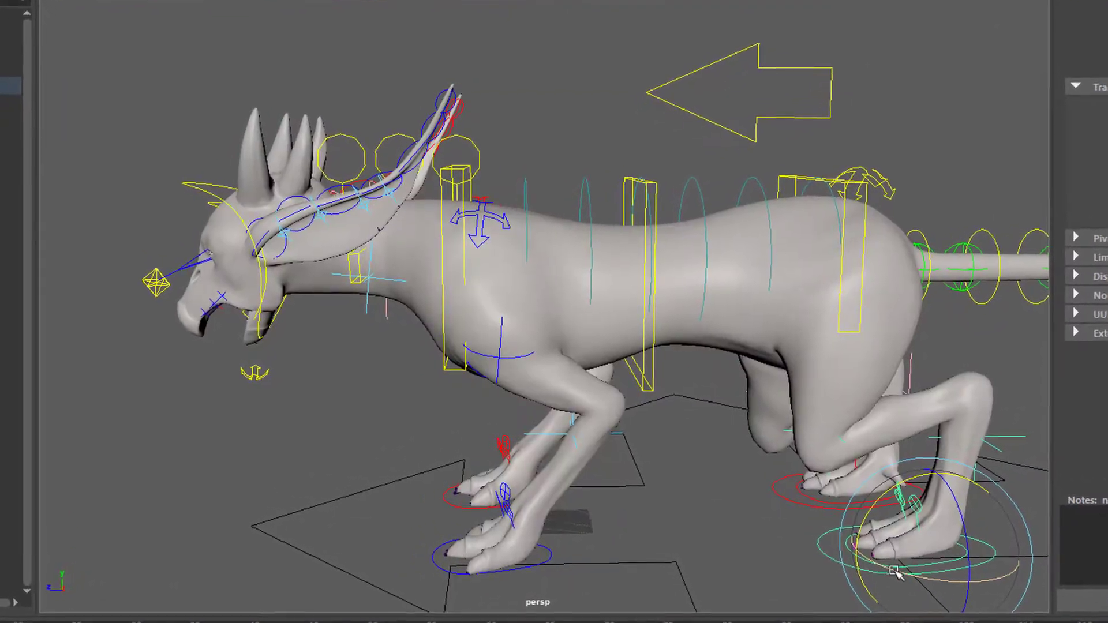
pyautogui.moveTo(940, 558); pyautogui.dragTo(750, 557)
pyautogui.moveTo(662, 595); pyautogui.dragTo(815, 597)
pyautogui.moveTo(836, 559); pyautogui.dragTo(1056, 558)
pyautogui.keyDown('alt'); pyautogui.moveTo(762, 537); pyautogui.dragTo(716, 528, button='right'); pyautogui.keyUp('alt')
pyautogui.moveTo(879, 477)
pyautogui.mouseDown()
pyautogui.moveTo(932, 477)
pyautogui.moveTo(873, 488)
pyautogui.mouseUp()
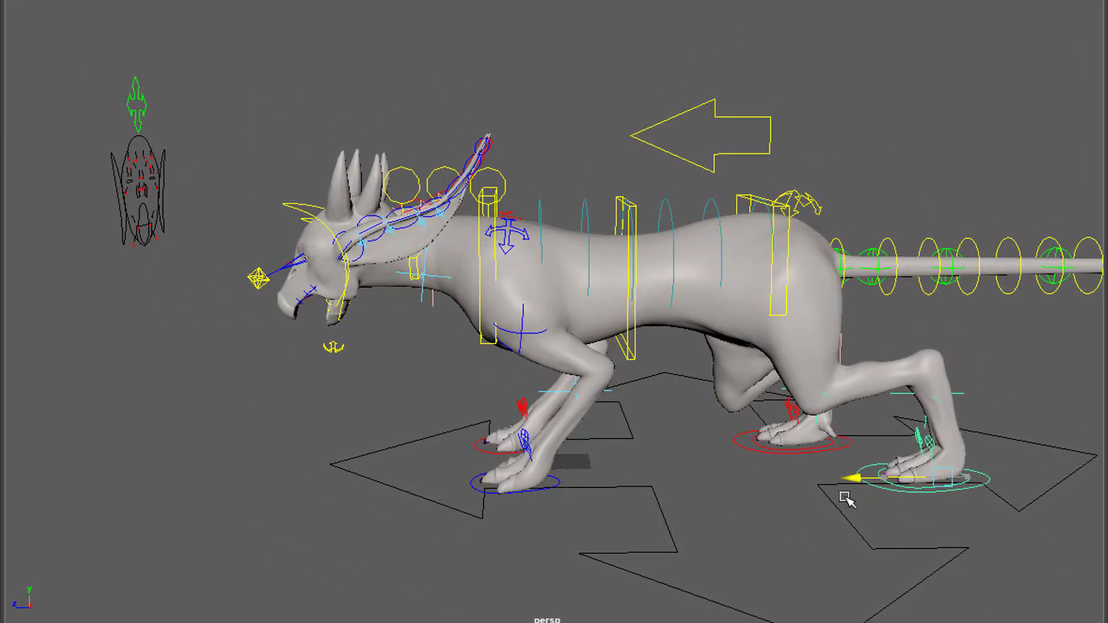
pyautogui.moveTo(748, 507); pyautogui.dragTo(794, 615)
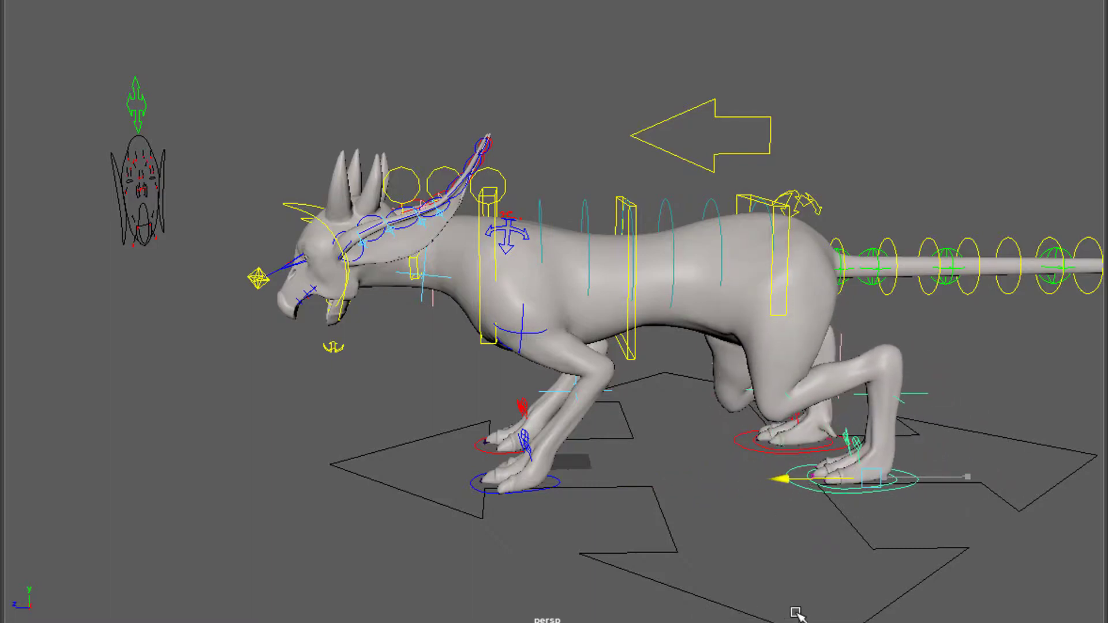
# - Add the left front foot control to the selection and move both left feet slightly backward together
pyautogui.click(477, 493)
pyautogui.moveTo(452, 490); pyautogui.dragTo(486, 515)
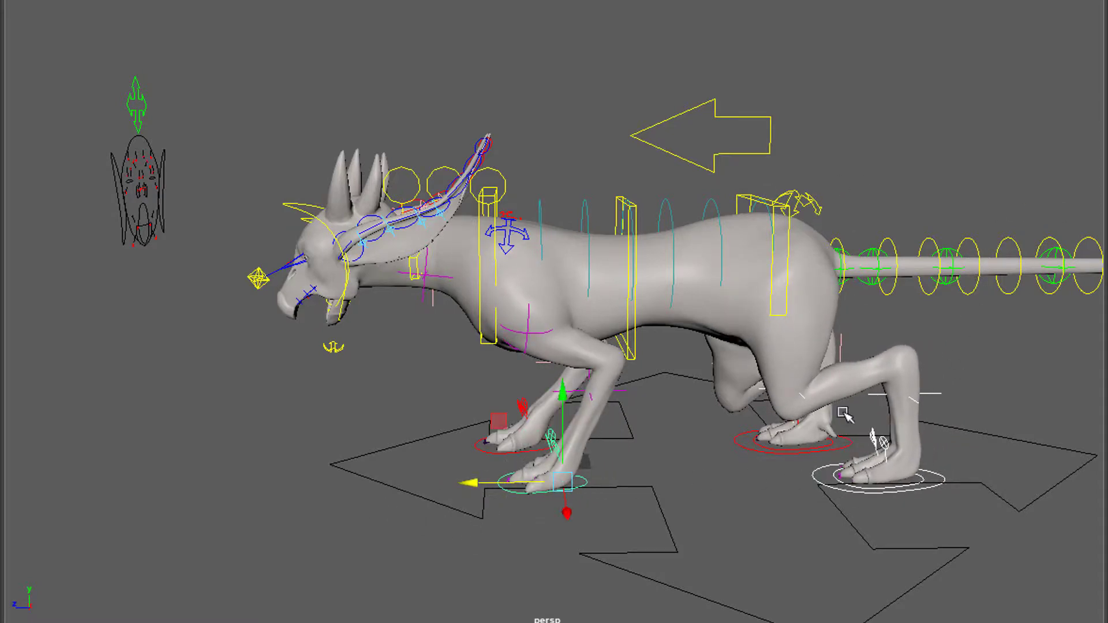
# - From the creature's right side, select the box-shaped control at the base of the neck and shift it sideways
pyautogui.keyDown('alt'); pyautogui.moveTo(420, 486); pyautogui.dragTo(702, 446); pyautogui.keyUp('alt')
pyautogui.keyDown('alt'); pyautogui.moveTo(323, 452); pyautogui.dragTo(287, 439); pyautogui.keyUp('alt')
pyautogui.keyDown('alt'); pyautogui.moveTo(287, 440); pyautogui.dragTo(583, 437, button='right'); pyautogui.keyUp('alt')
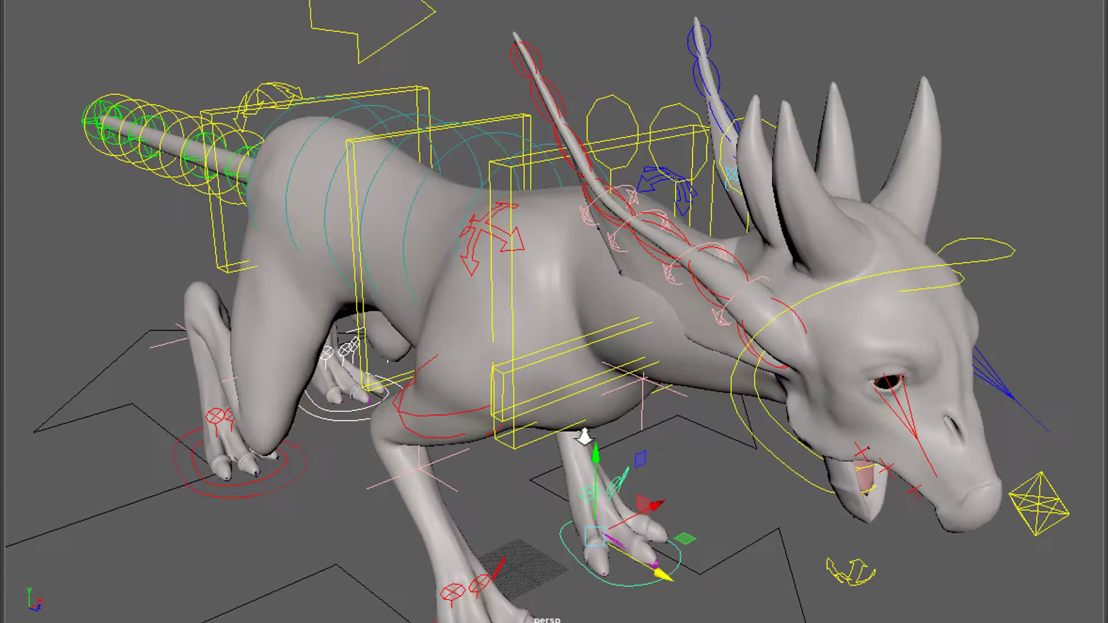
pyautogui.click(494, 244)
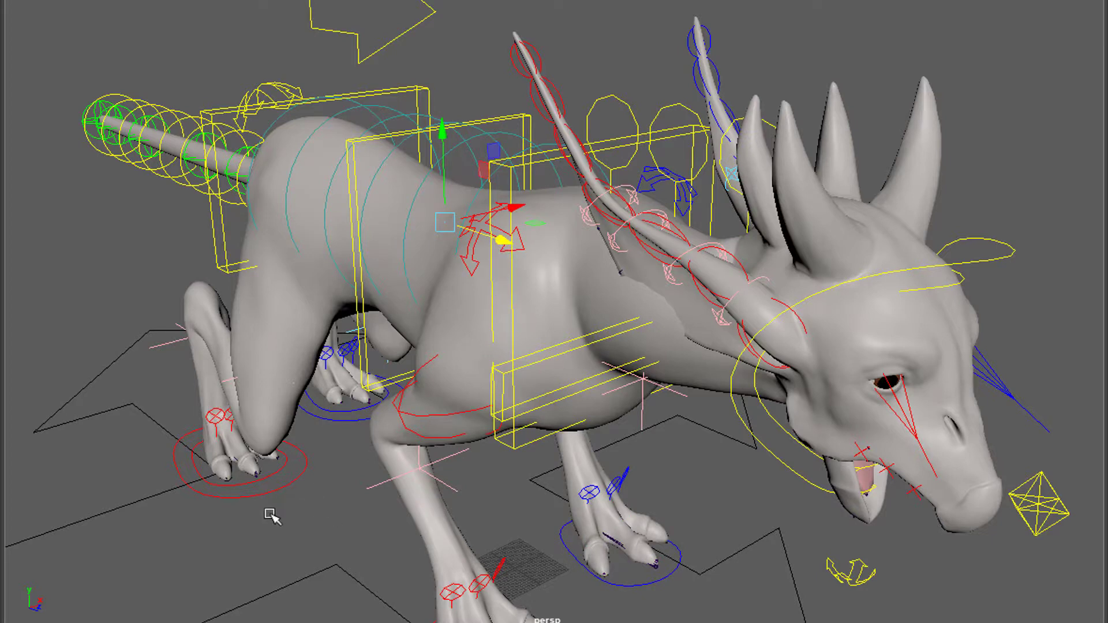
pyautogui.click(301, 518)
pyautogui.click(584, 346)
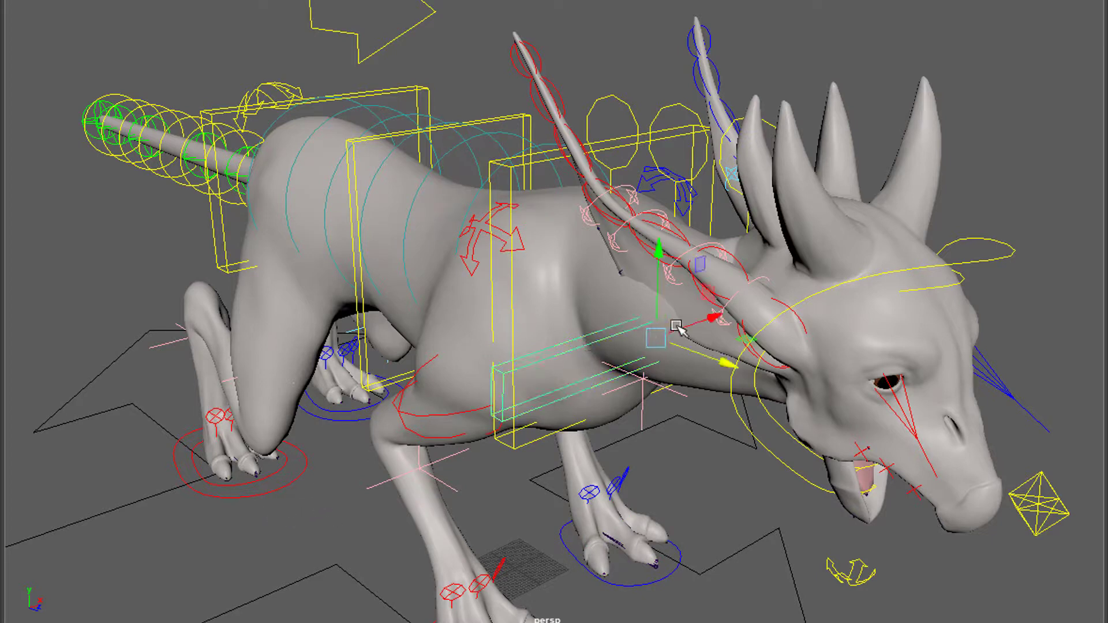
pyautogui.moveTo(716, 323)
pyautogui.mouseDown()
pyautogui.moveTo(681, 337)
pyautogui.moveTo(732, 317)
pyautogui.mouseUp()
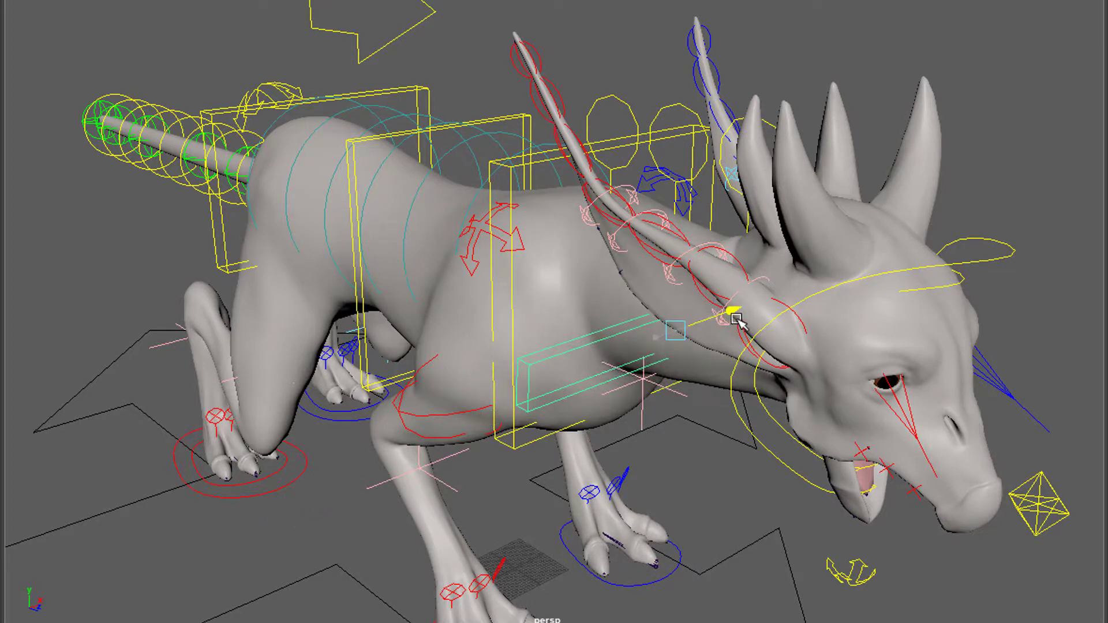
# - Switch to the rig's download page in the browser to view its description, and return to Maya
pyautogui.keyDown('alt'); pyautogui.moveTo(712, 401); pyautogui.dragTo(672, 398); pyautogui.keyUp('alt')
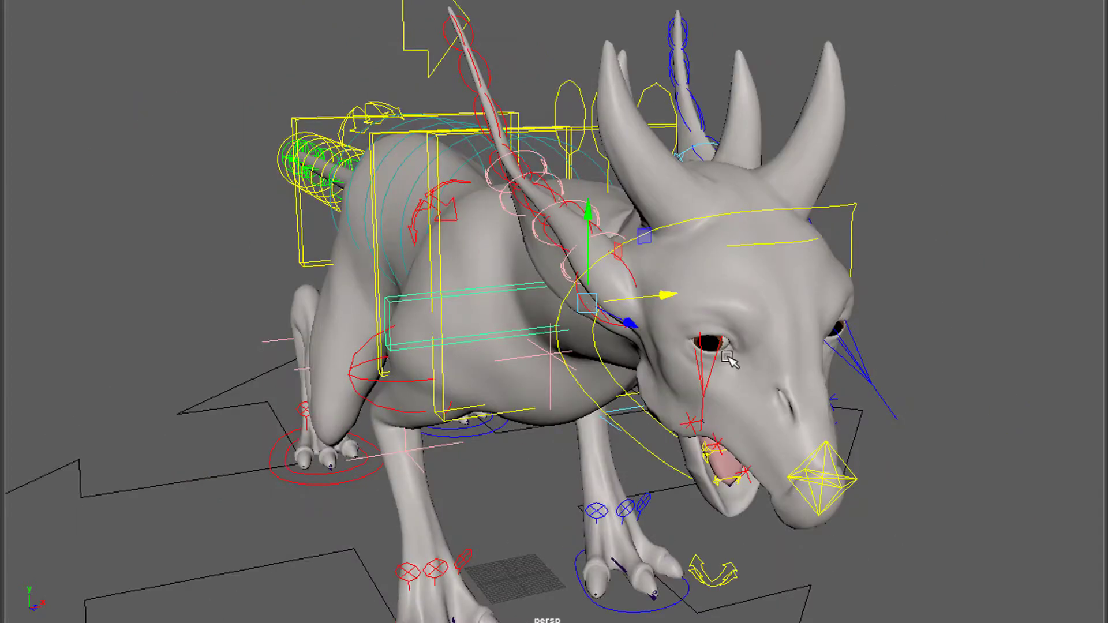
pyautogui.scroll(-3, 728, 357)
pyautogui.hotkey('alt', 'Tab')
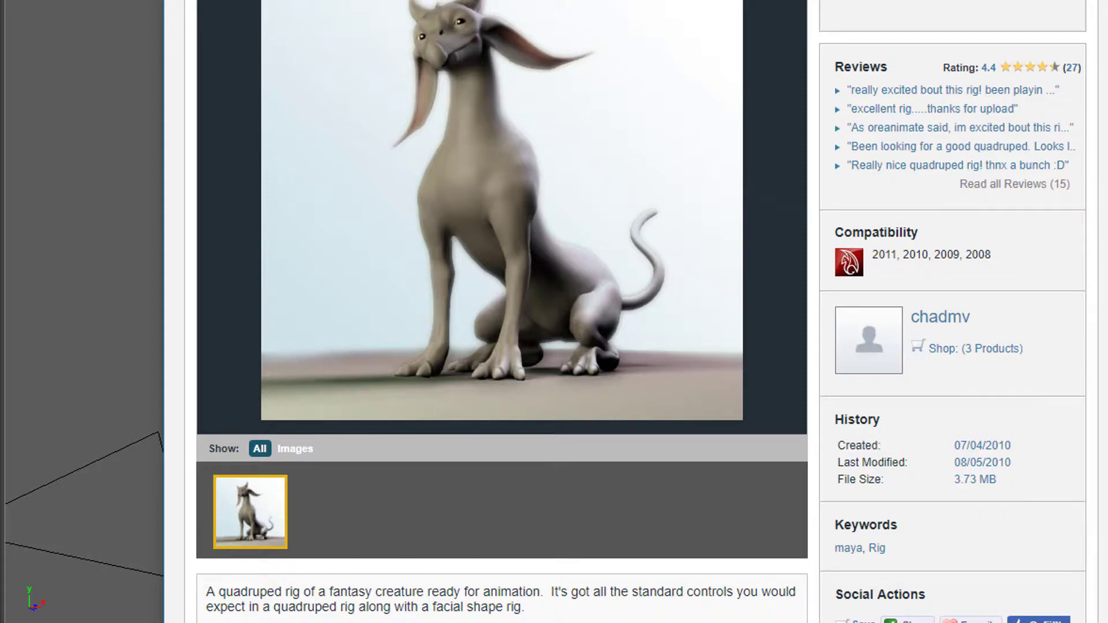
pyautogui.hotkey('alt', 'Tab')
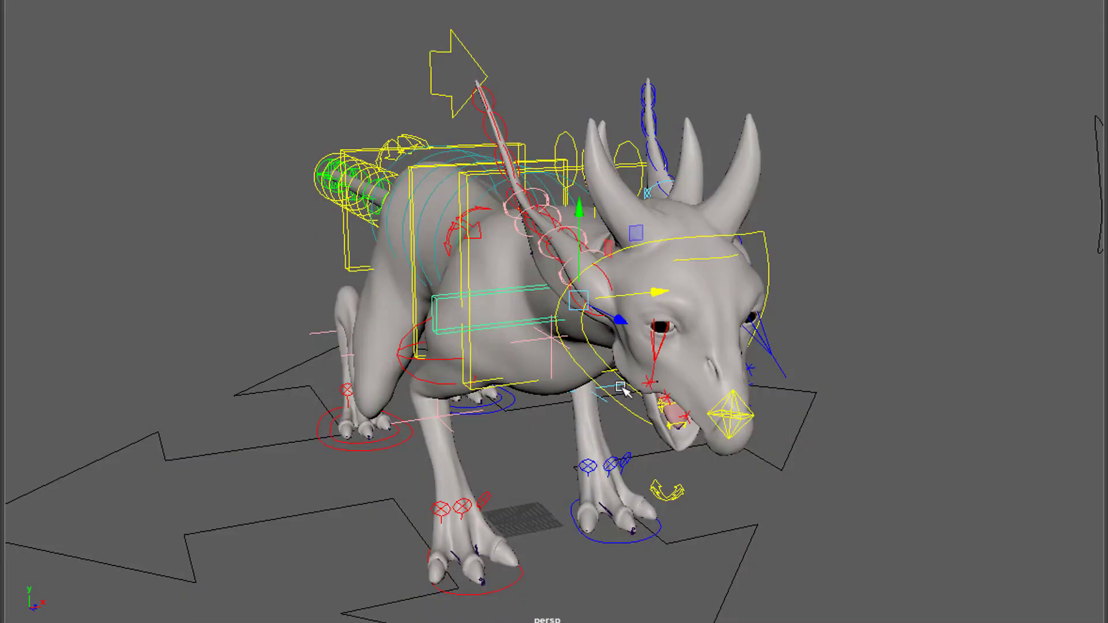
# - Inspect the posed creature rig and its controls from both sides, near and far
pyautogui.keyDown('alt'); pyautogui.moveTo(622, 390); pyautogui.dragTo(486, 389); pyautogui.keyUp('alt')
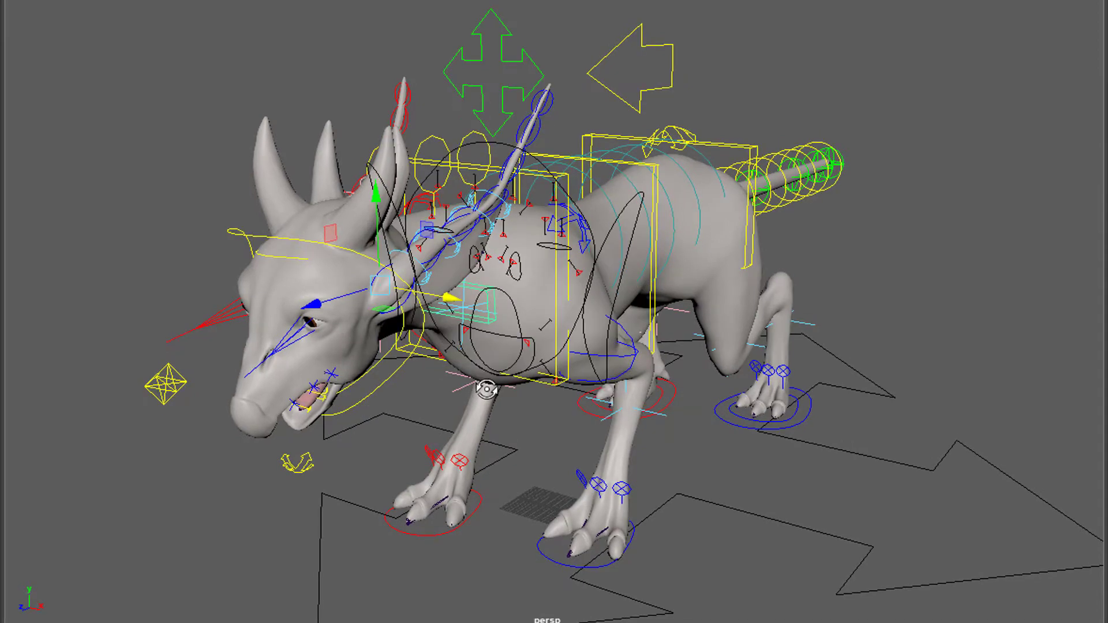
pyautogui.keyDown('alt'); pyautogui.moveTo(786, 408); pyautogui.dragTo(593, 448, button='right'); pyautogui.keyUp('alt')
pyautogui.keyDown('alt'); pyautogui.moveTo(592, 449); pyautogui.dragTo(632, 424); pyautogui.keyUp('alt')
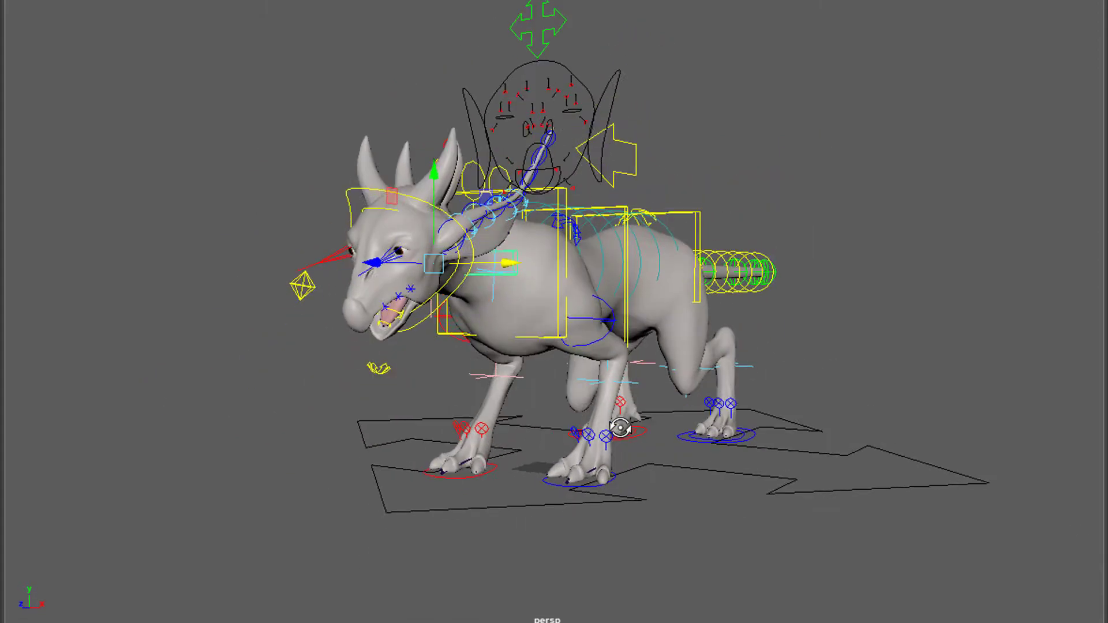
pyautogui.keyDown('alt'); pyautogui.moveTo(632, 424); pyautogui.dragTo(839, 434, button='right'); pyautogui.keyUp('alt')
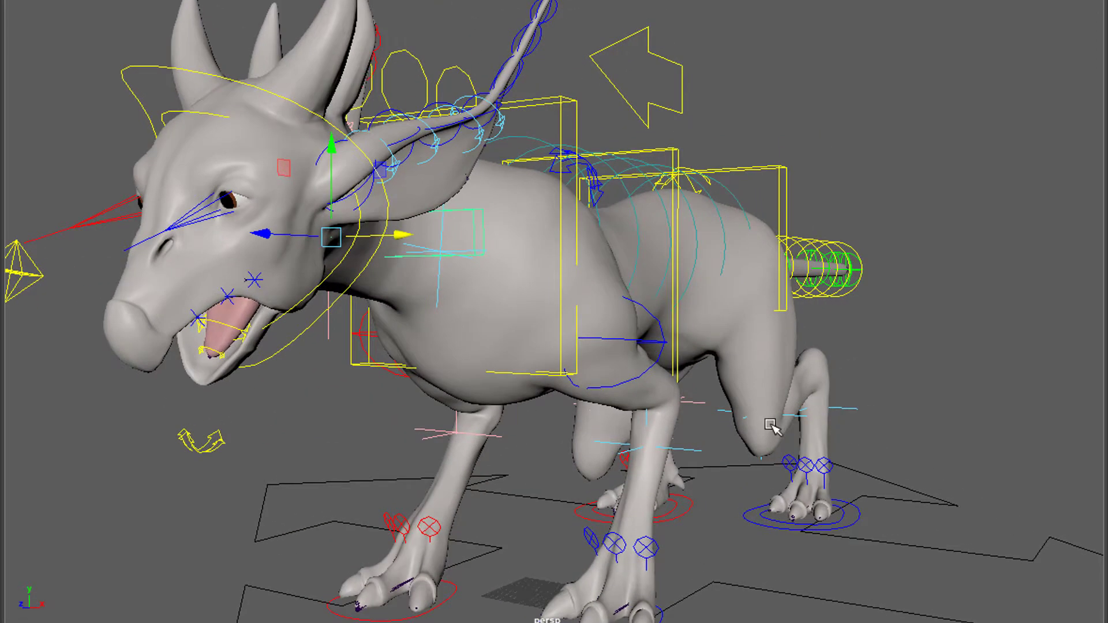
pyautogui.keyDown('alt'); pyautogui.moveTo(770, 424); pyautogui.dragTo(885, 377, button='middle'); pyautogui.keyUp('alt')
pyautogui.keyDown('alt'); pyautogui.moveTo(868, 407); pyautogui.dragTo(830, 429); pyautogui.keyUp('alt')
pyautogui.keyDown('alt'); pyautogui.moveTo(811, 415); pyautogui.dragTo(744, 431, button='right'); pyautogui.keyUp('alt')
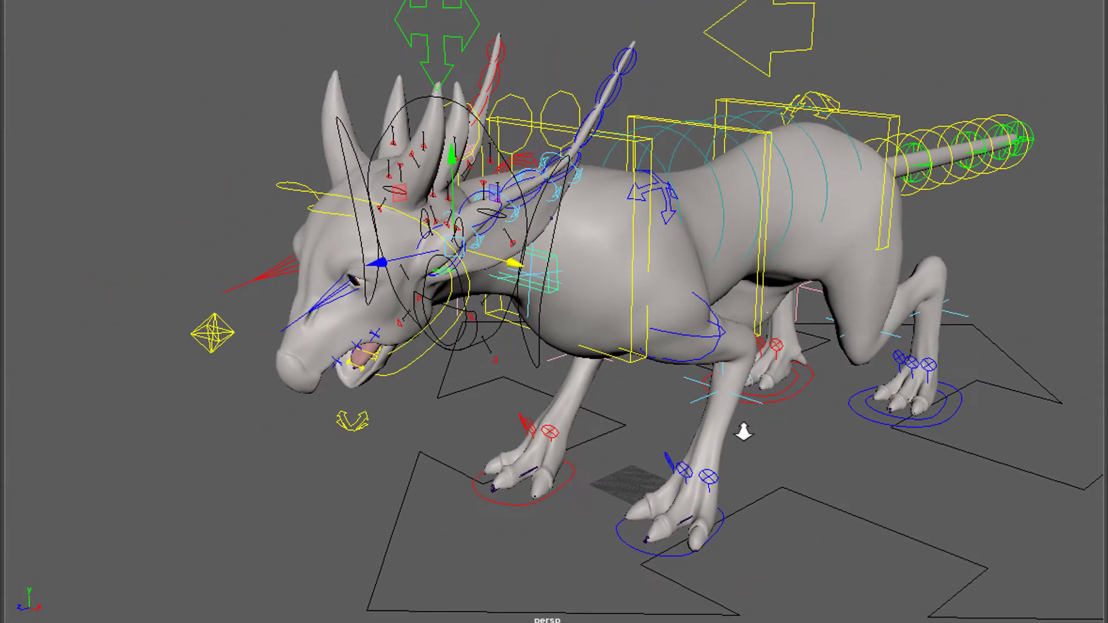
pyautogui.keyDown('alt'); pyautogui.moveTo(809, 445); pyautogui.dragTo(731, 489); pyautogui.keyUp('alt')
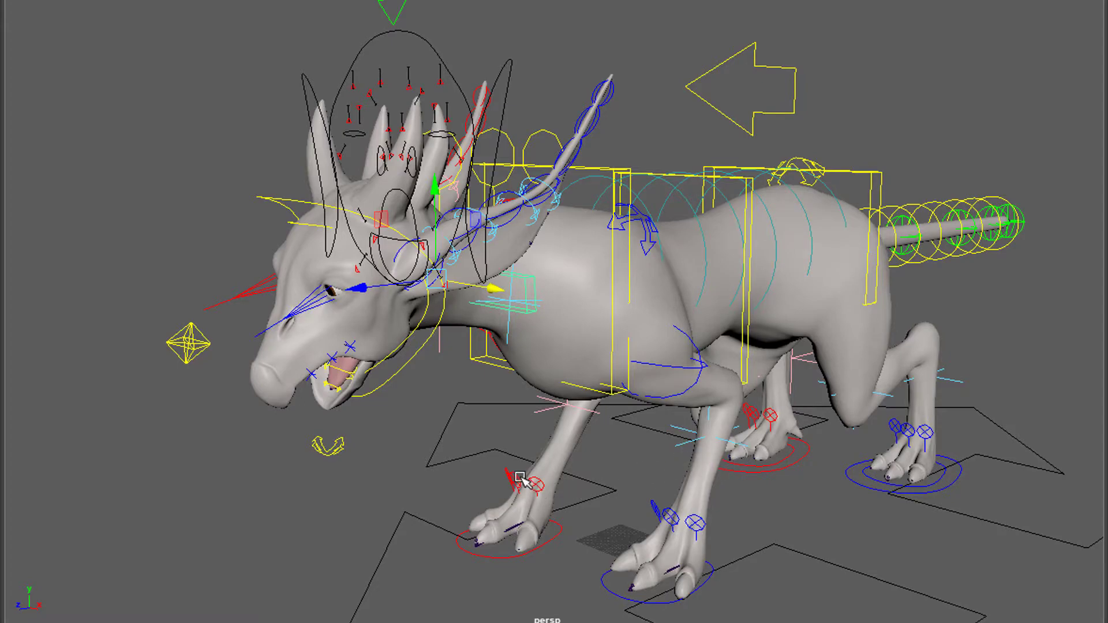
pyautogui.keyDown('alt'); pyautogui.moveTo(519, 477); pyautogui.dragTo(715, 450); pyautogui.keyUp('alt')
pyautogui.keyDown('alt'); pyautogui.moveTo(715, 450); pyautogui.dragTo(780, 461, button='right'); pyautogui.keyUp('alt')
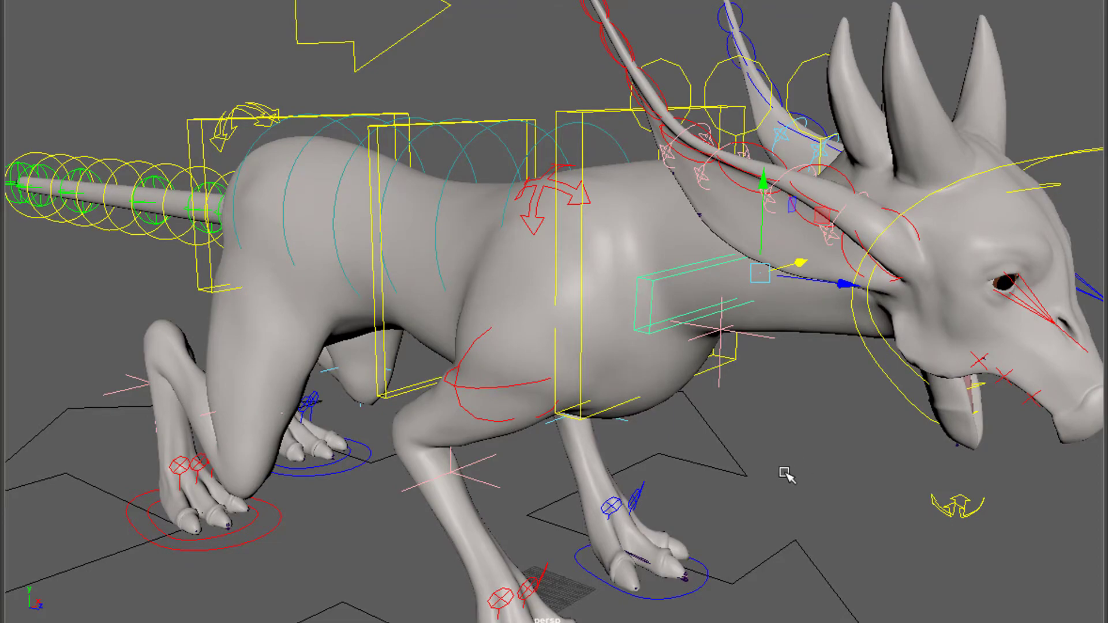
pyautogui.keyDown('alt'); pyautogui.moveTo(783, 473); pyautogui.dragTo(547, 466); pyautogui.keyUp('alt')
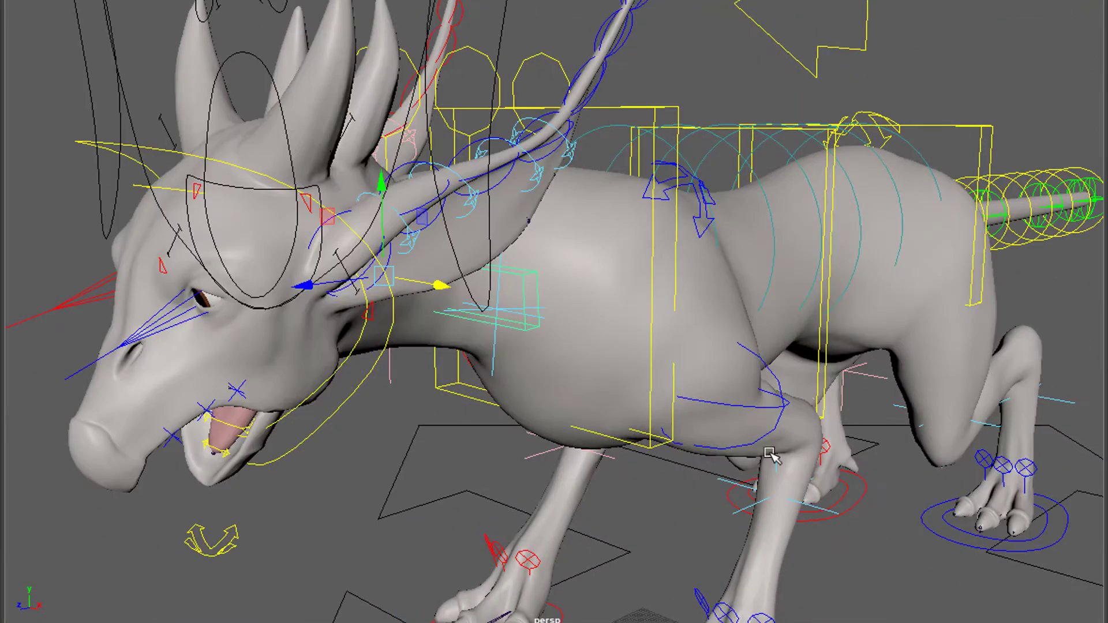
pyautogui.keyDown('alt'); pyautogui.moveTo(771, 456); pyautogui.dragTo(593, 453, button='right'); pyautogui.keyUp('alt')
pyautogui.moveTo(594, 453)
pyautogui.keyDown('alt'); pyautogui.mouseDown()
pyautogui.moveTo(542, 455)
pyautogui.moveTo(611, 448)
pyautogui.moveTo(631, 465)
pyautogui.moveTo(853, 444)
pyautogui.moveTo(601, 445)
pyautogui.mouseUp(); pyautogui.keyUp('alt')
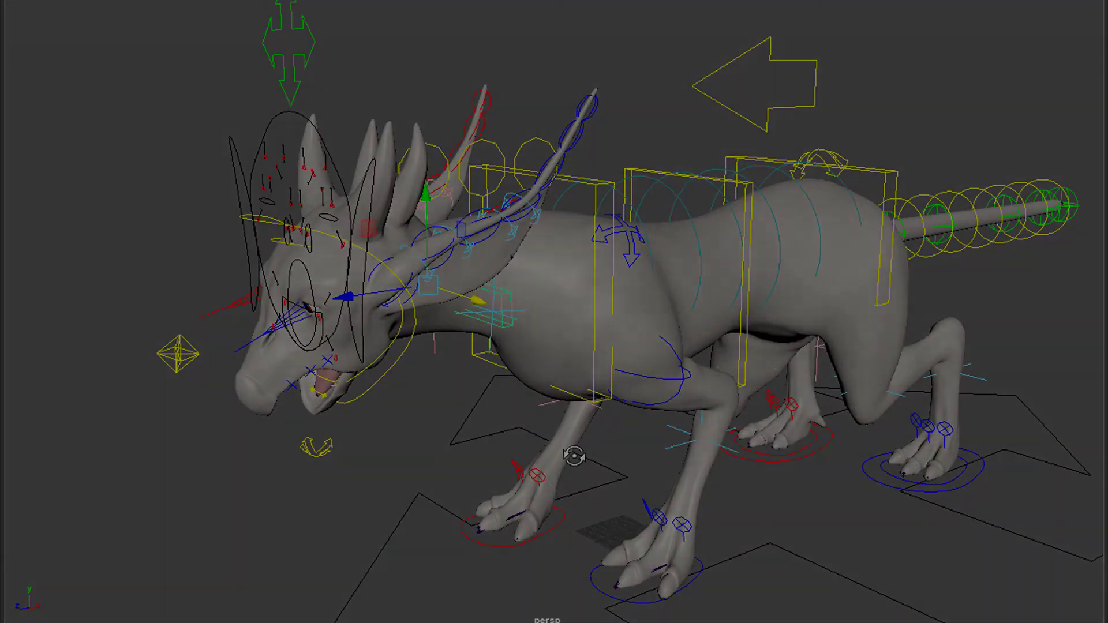